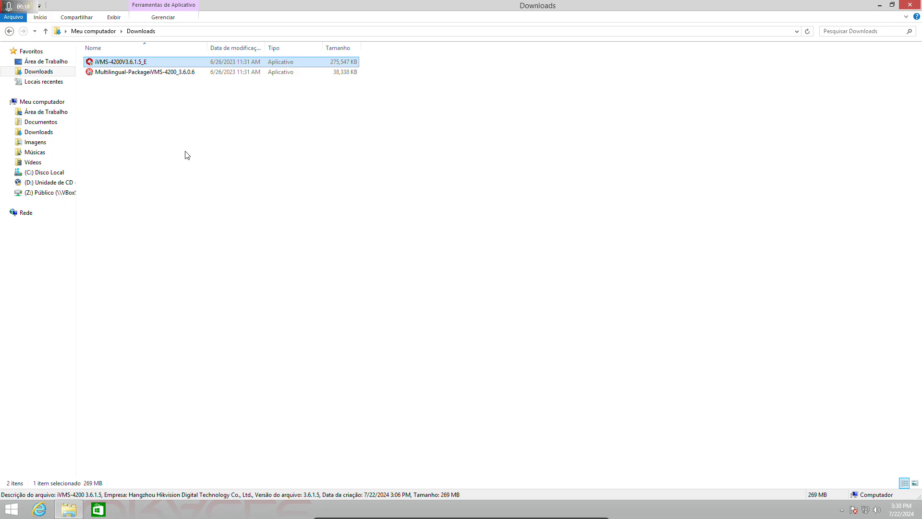
Review the iVMS-4200V3.6.1.5_E installer and the Multilingual-PackageiVMS-4200_3.6.0.6 file in Downloads, and close the folder window.
left_click(128, 102)
left_click(114, 63)
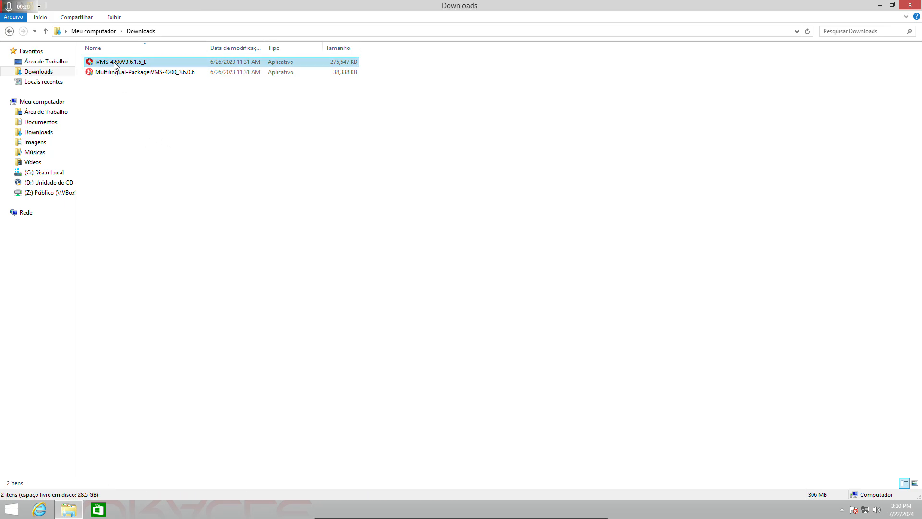
left_click(102, 73)
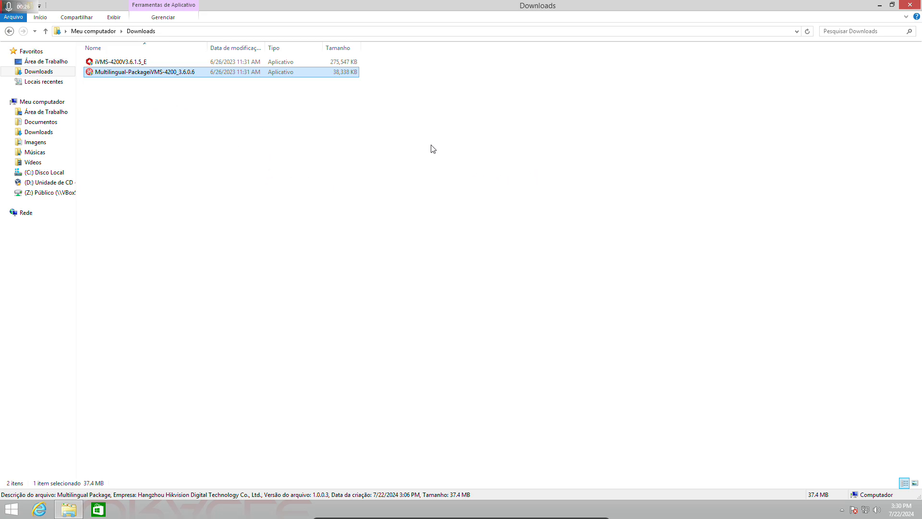
left_click(128, 62)
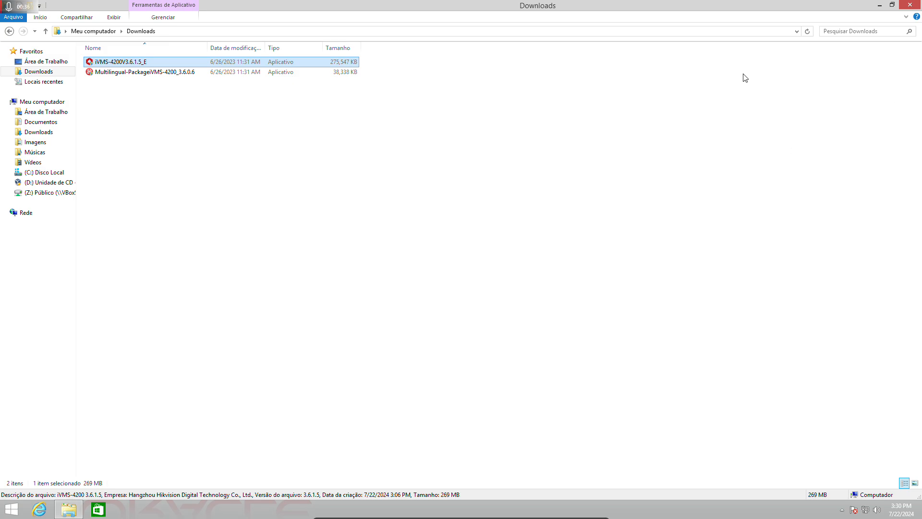
left_click(166, 74)
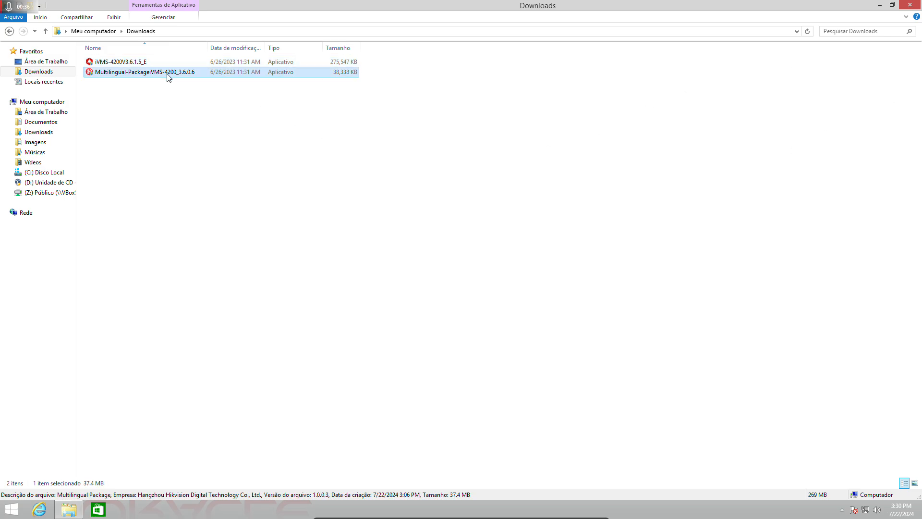
left_click(910, 5)
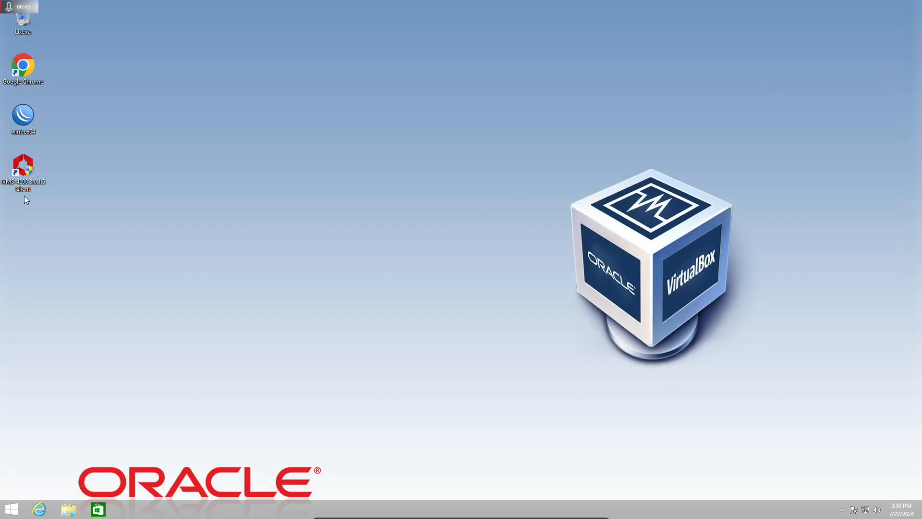
Start the iVMS-4200 client from the desktop, allowing it to make changes, and enable upgrade detection.
left_click(24, 168)
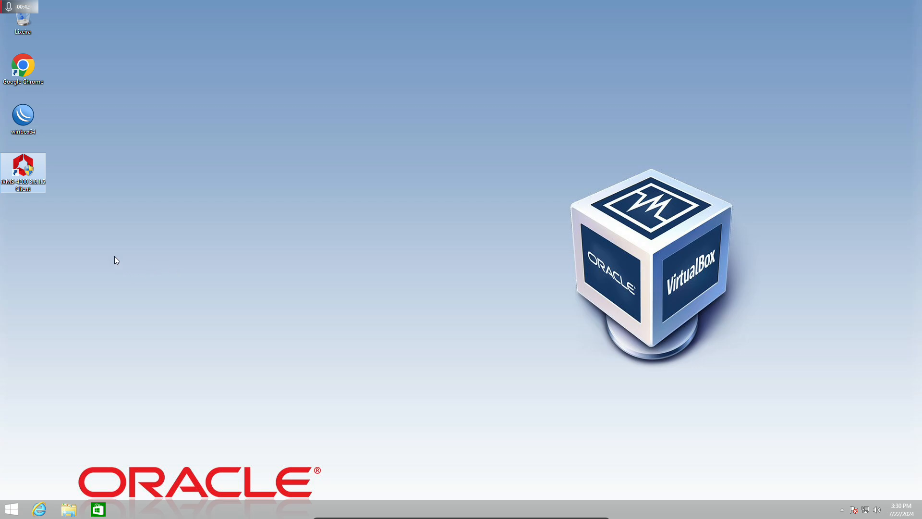
double_click(27, 176)
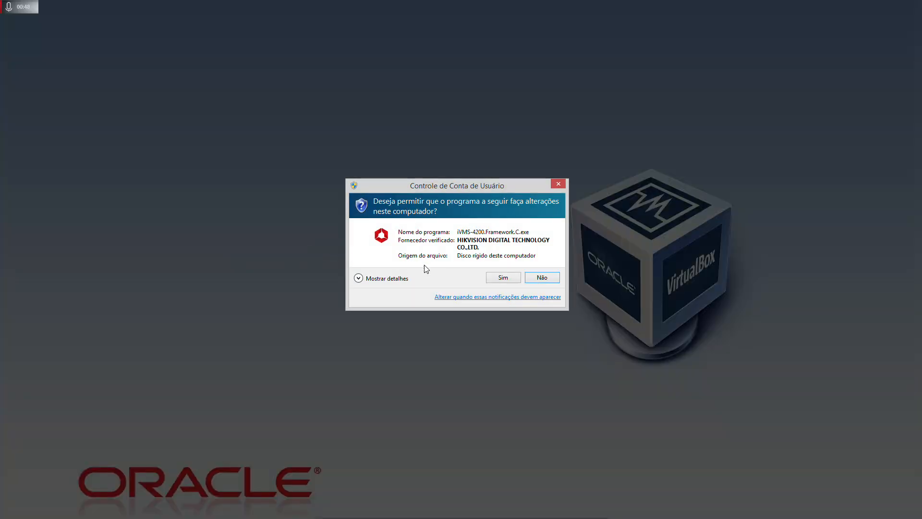
left_click(506, 279)
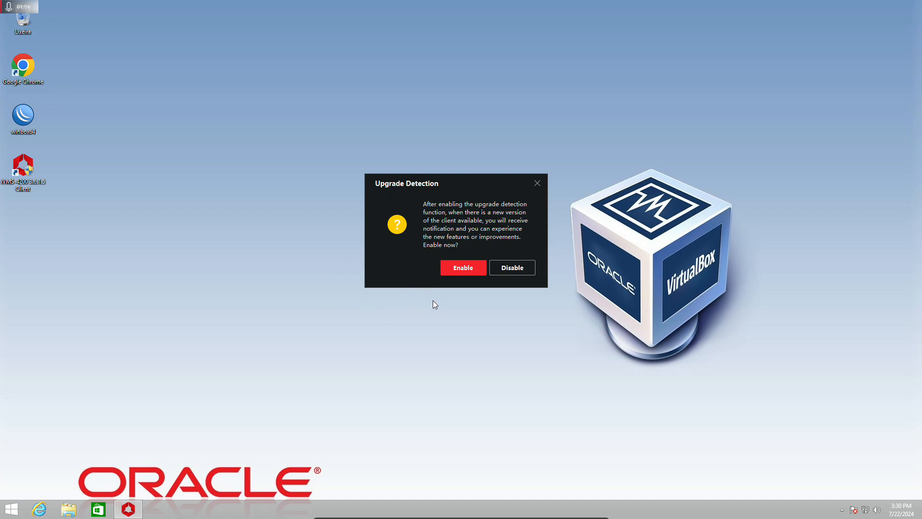
left_click(458, 268)
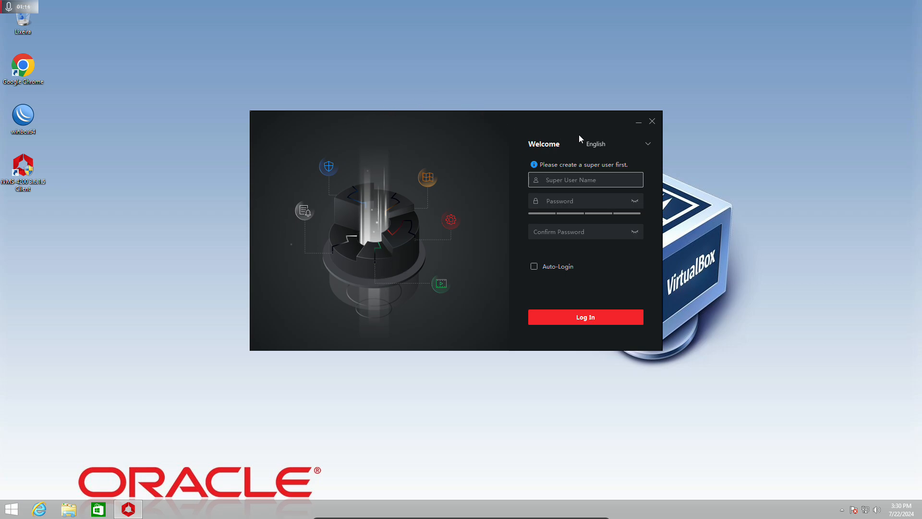
Set the client language to Português (Brasil) and create the super user admin with a confirmed account password and automatic login.
left_click(613, 143)
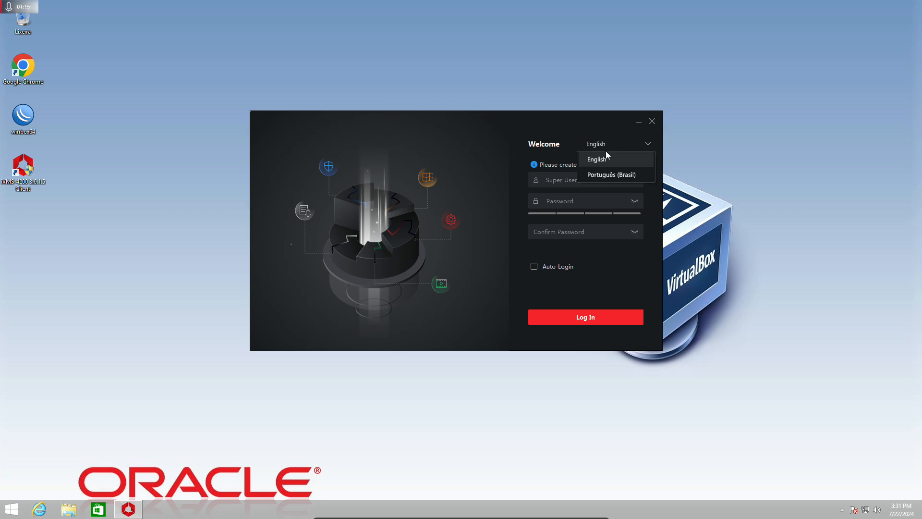
left_click(604, 176)
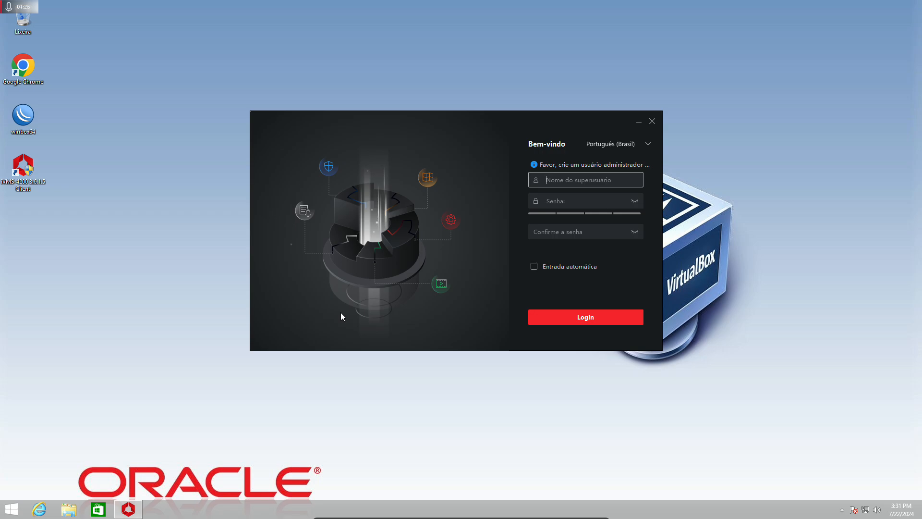
type("admin")
key("Tab")
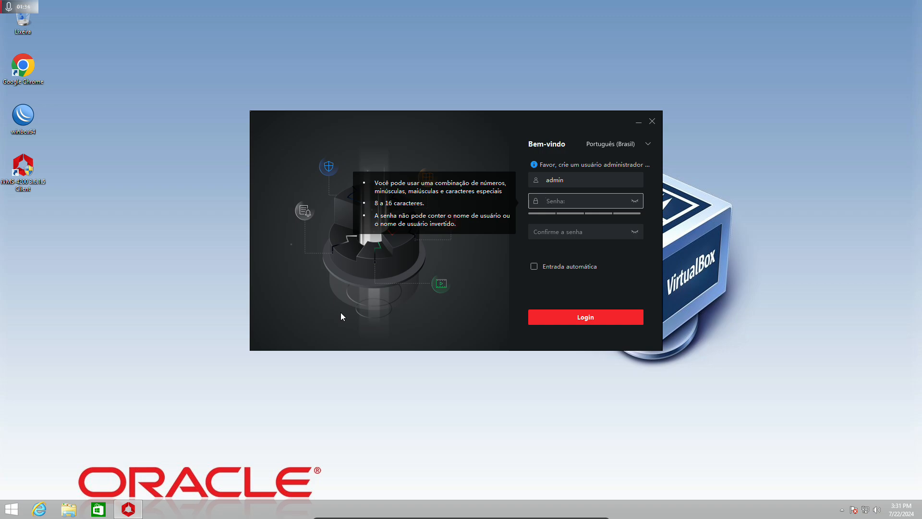
type("************")
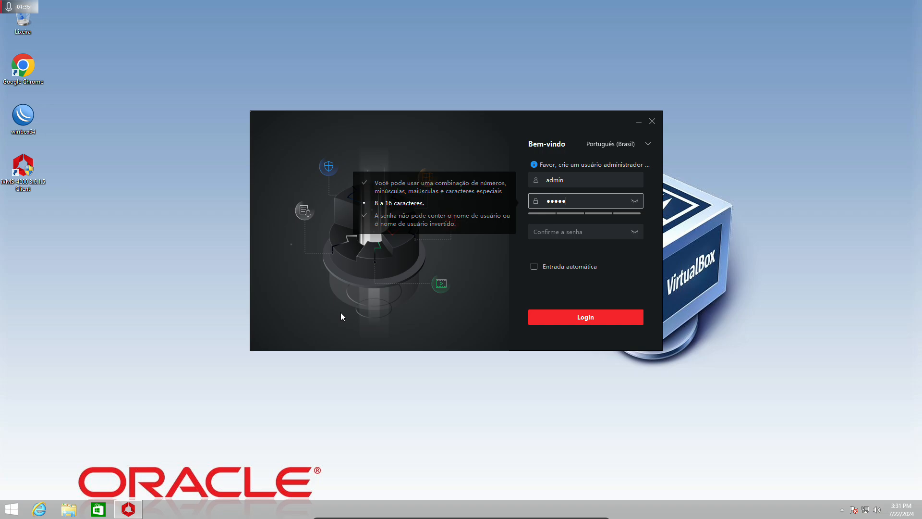
key("Tab")
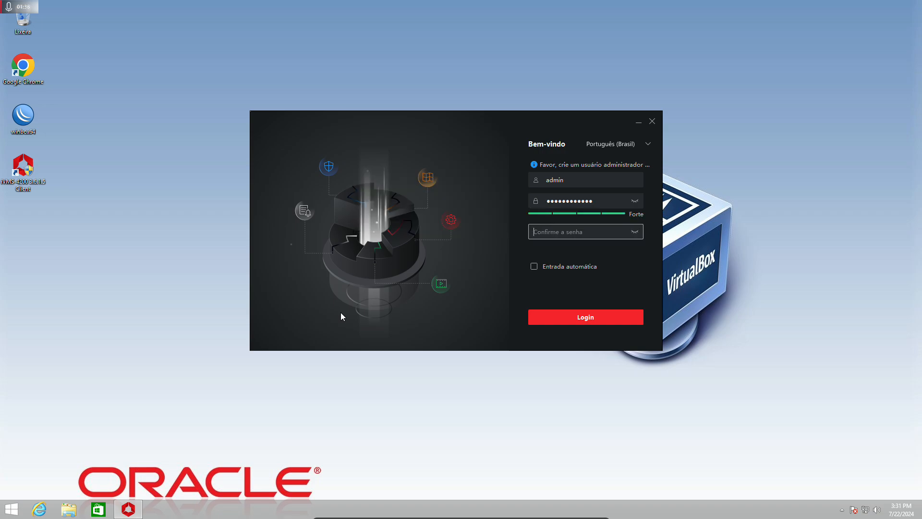
type("************")
left_click(545, 266)
left_click(581, 321)
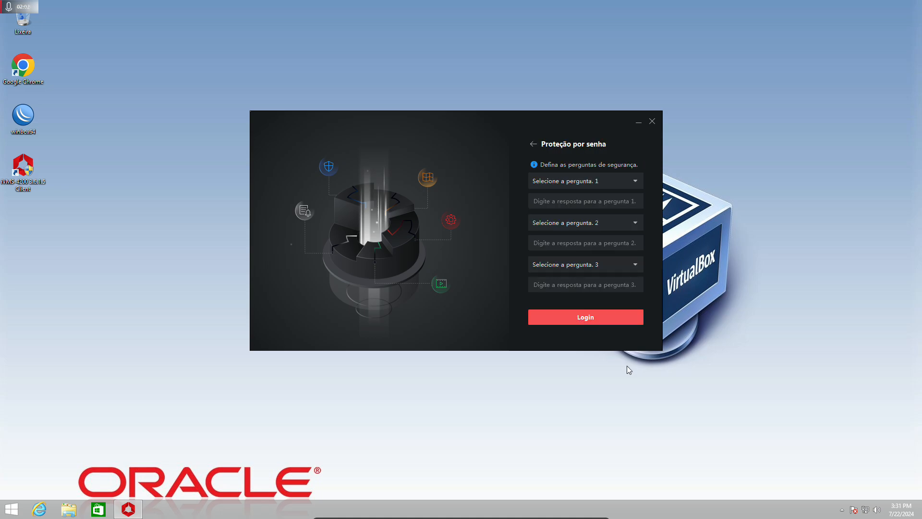
Choose "O nome do seu pai" as the first security question and enter its answer.
left_click(584, 200)
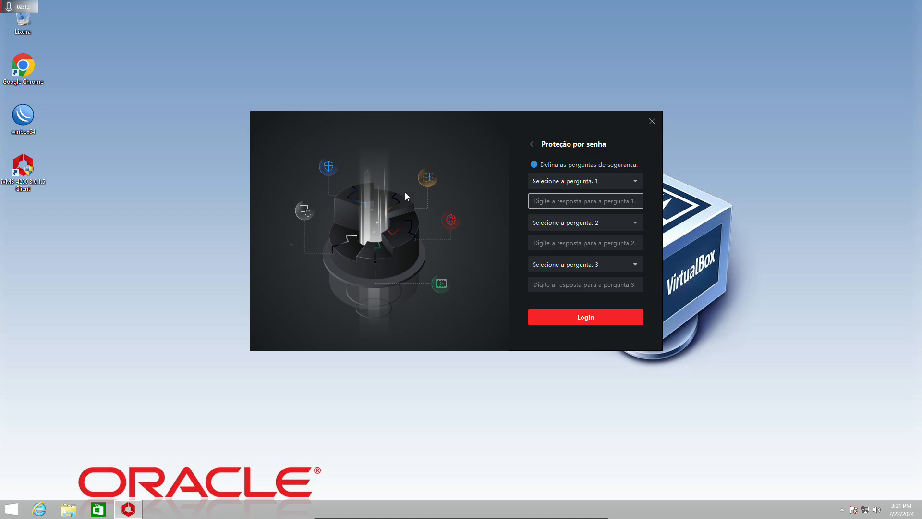
left_click(587, 185)
left_click(551, 193)
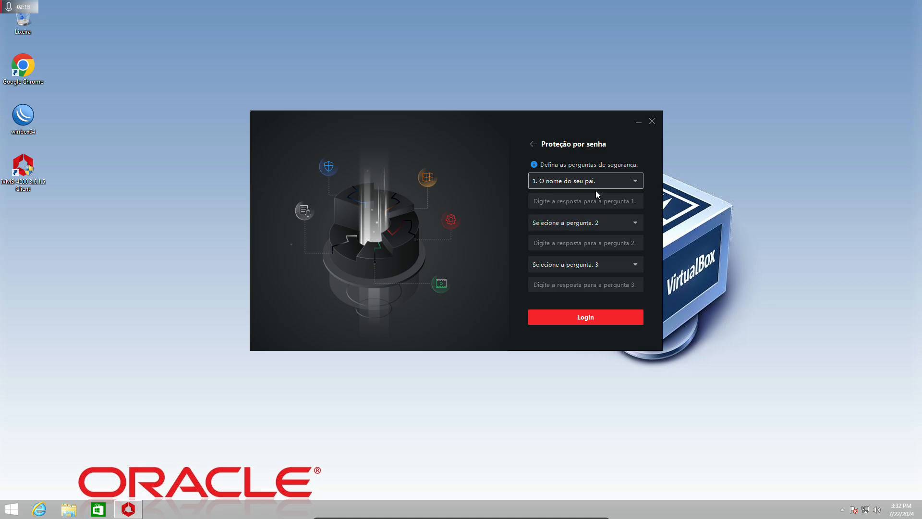
left_click(555, 202)
type("aaa")
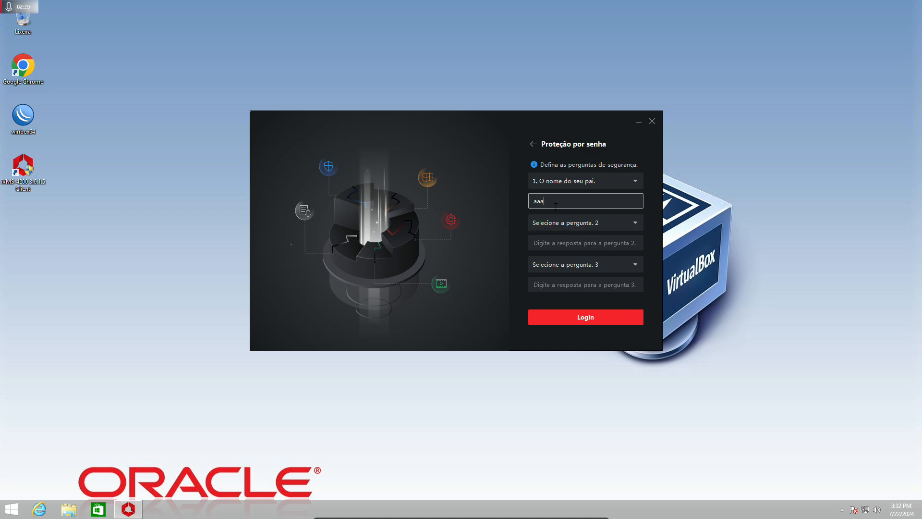
Choose "O nome da sua mãe" as the second security question and enter its answer.
left_click(584, 222)
left_click(577, 259)
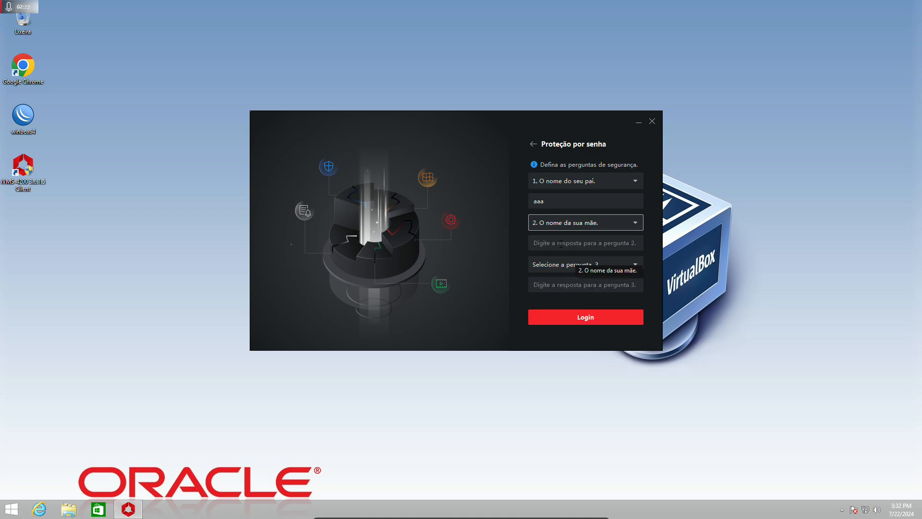
left_click(556, 241)
type("aaaa")
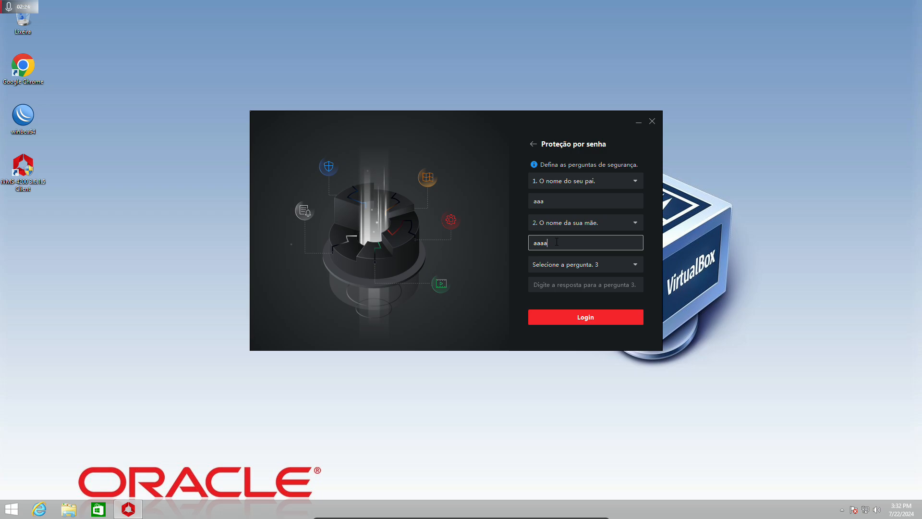
Choose option 3, the favourite teacher's name, as the third security question, enter its answer and log in.
left_click(584, 265)
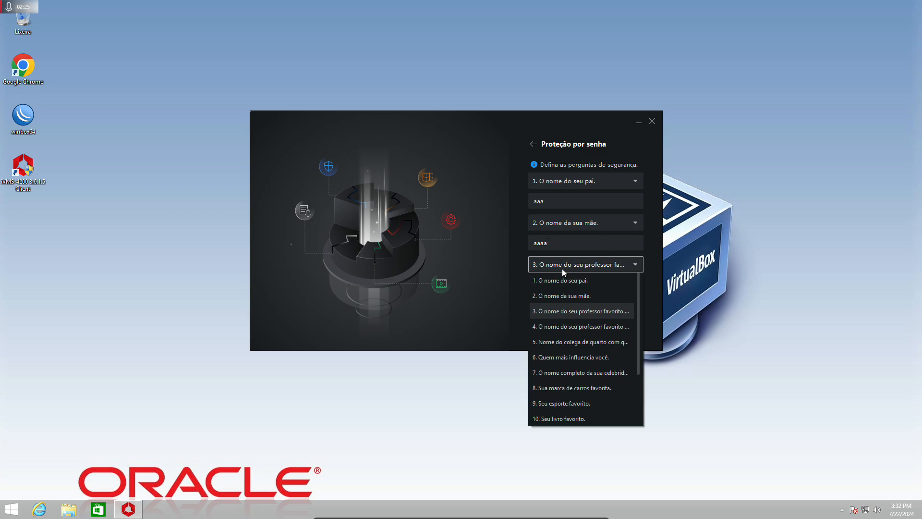
left_click(565, 312)
left_click(539, 287)
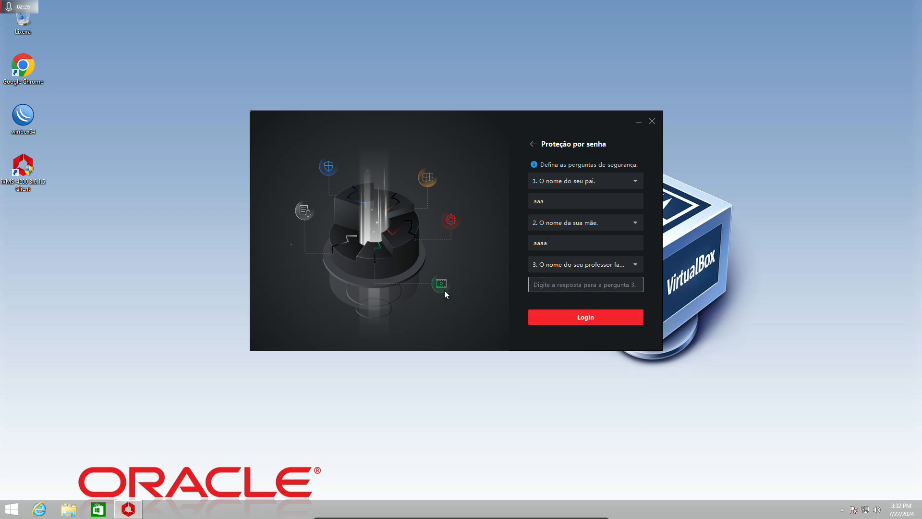
type("aaaaa")
left_click(590, 323)
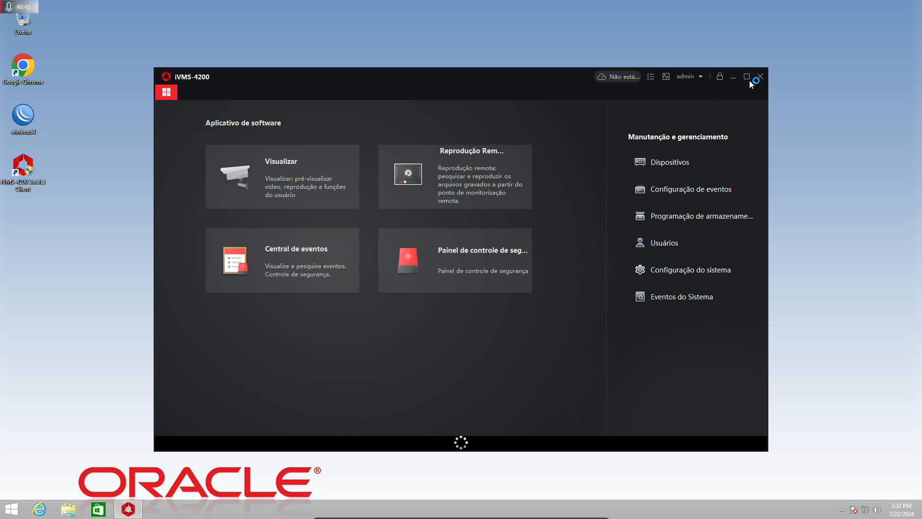
Maximize the client and begin adding a device by IP/Domínio, named NVR, with address 192.168.10.2 and port 8000.
left_click(748, 80)
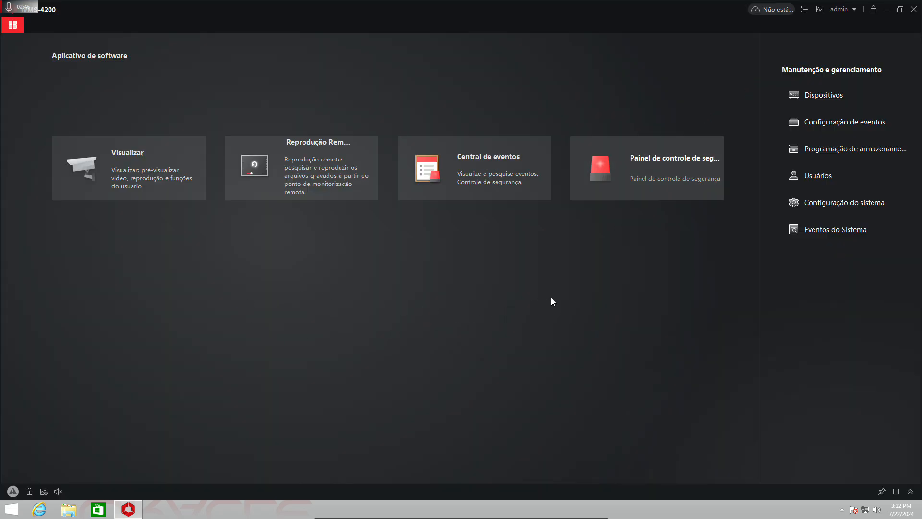
left_click(813, 94)
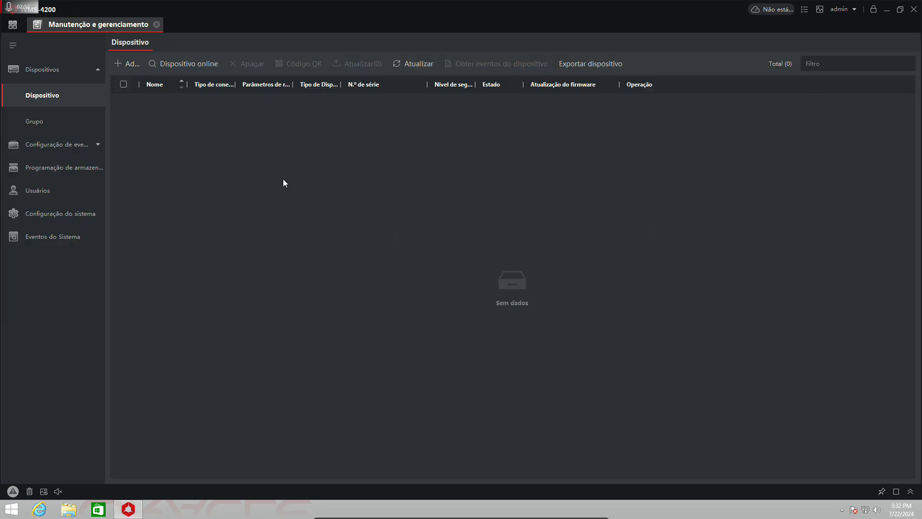
left_click(129, 64)
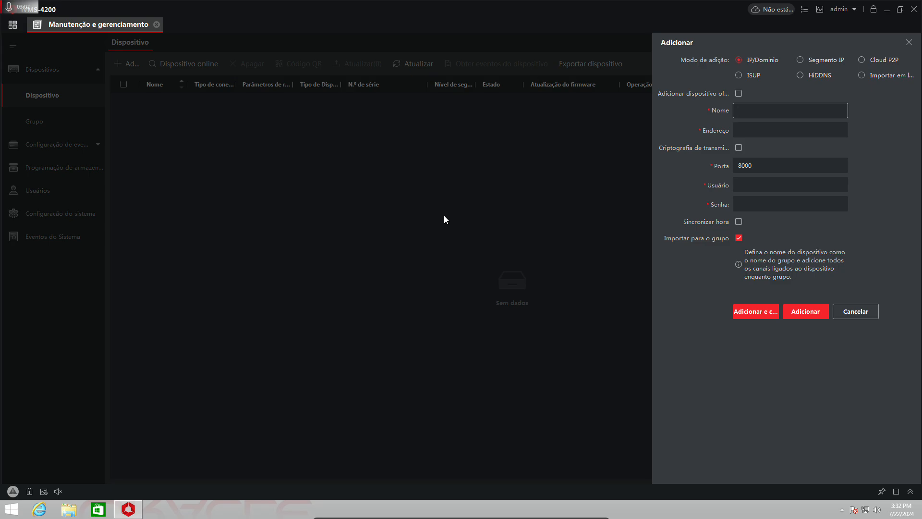
type("NVR")
key("Tab")
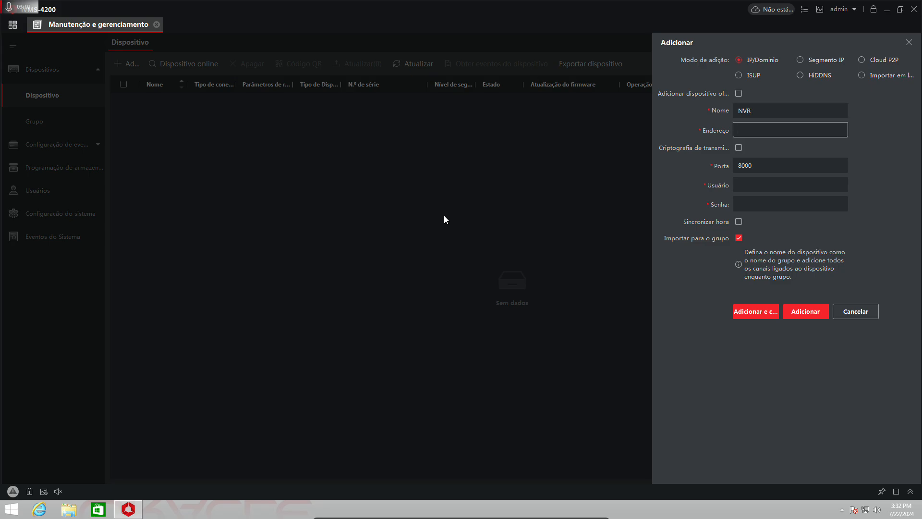
type("192.168.10.2")
key("Tab")
key("Tab")
key("Tab")
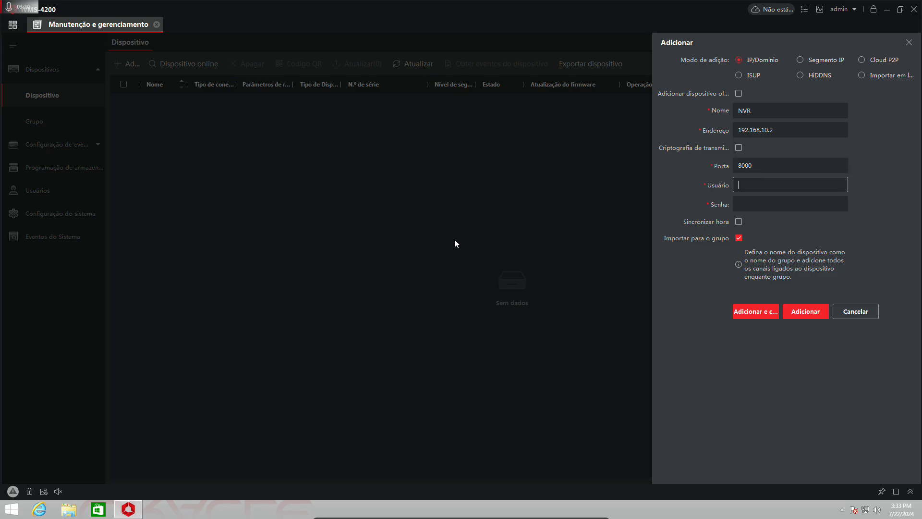
Enter the device user admin and its password, and add the NVR with import to group enabled.
type("admin")
key("Tab")
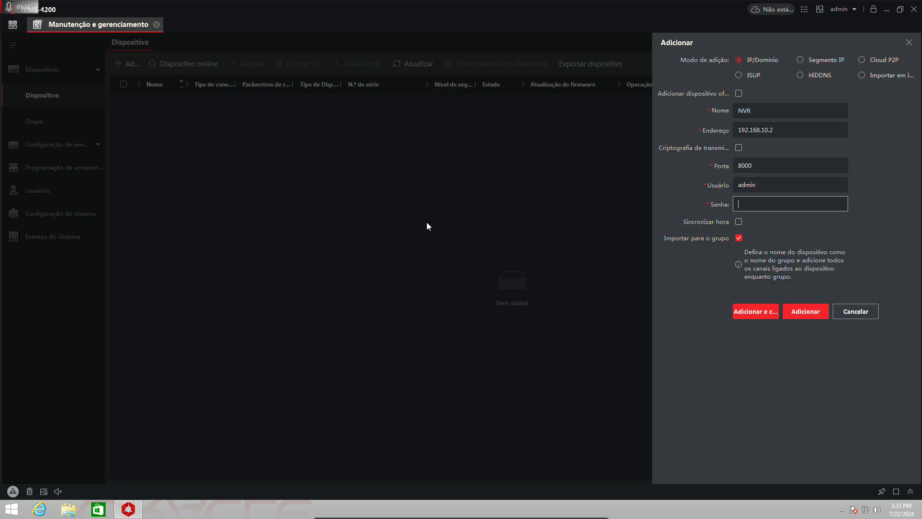
type("****************")
left_click(739, 222)
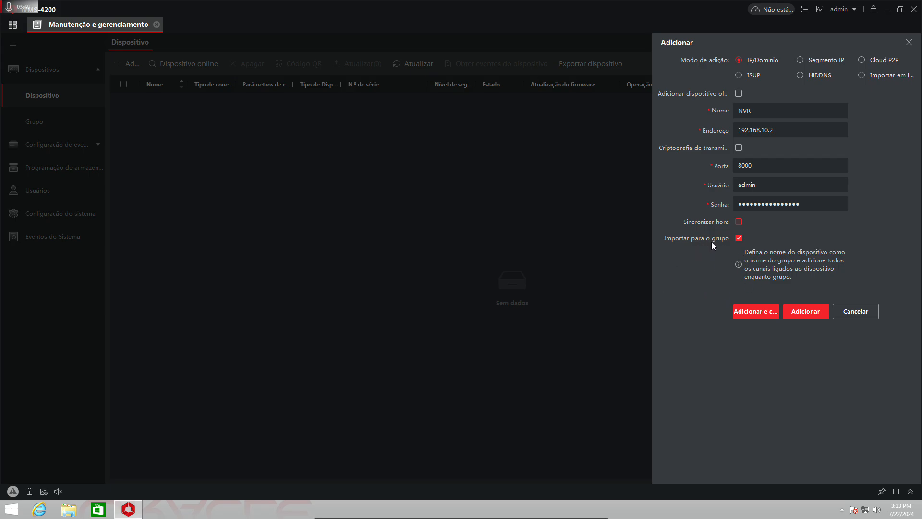
left_click(759, 111)
left_click(809, 312)
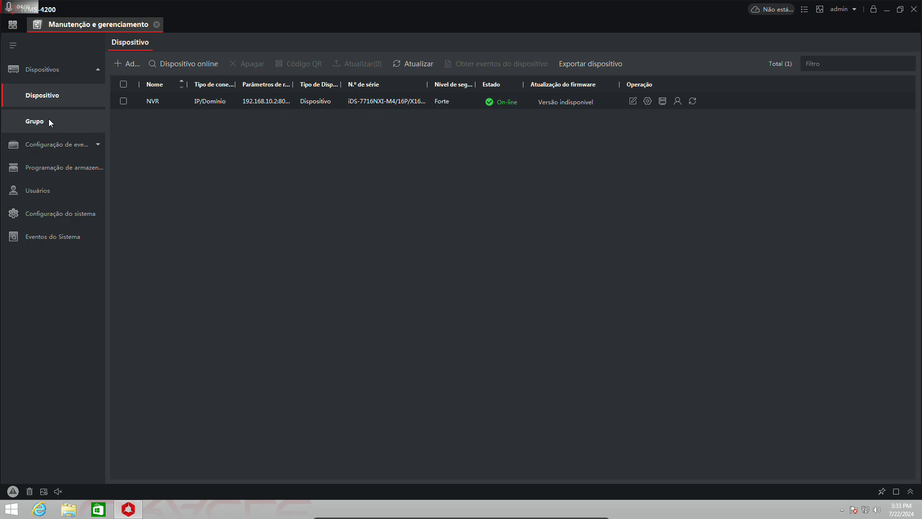
Delete Câmera IP14_NVR, Câmera IP15_NVR and Câmera IP16_NVR from the NVR group's encoding channels.
left_click(35, 121)
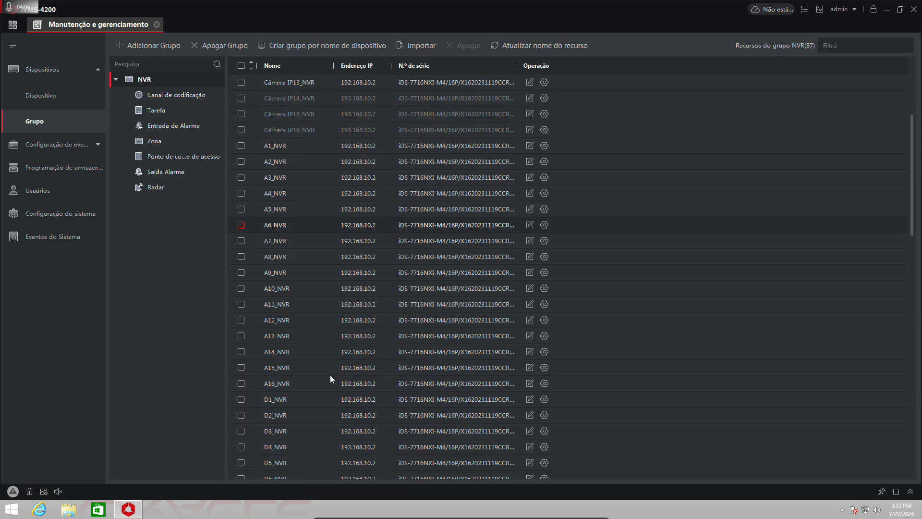
left_click(174, 95)
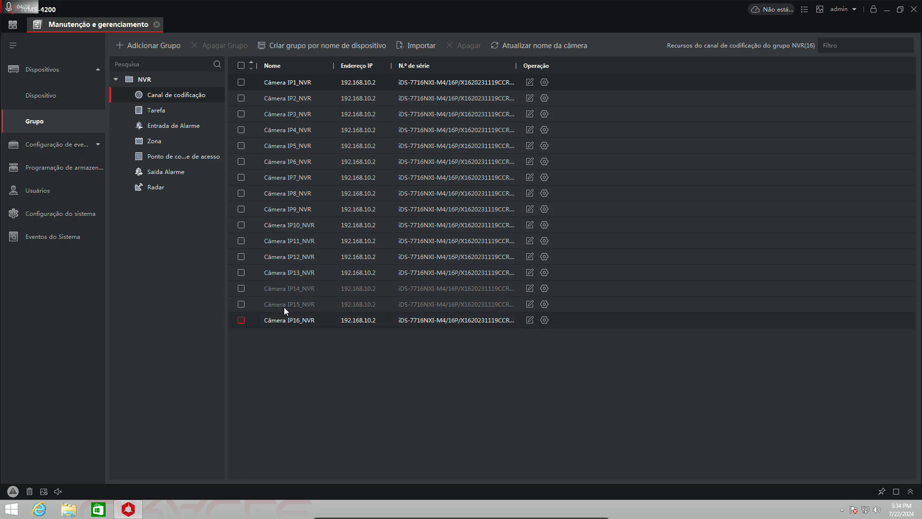
left_click(241, 288)
left_click(242, 304)
left_click(241, 320)
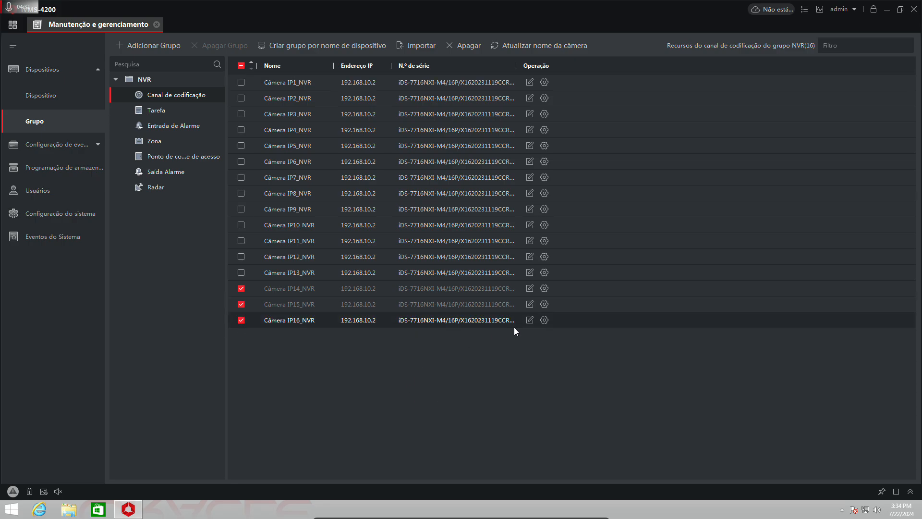
left_click(467, 52)
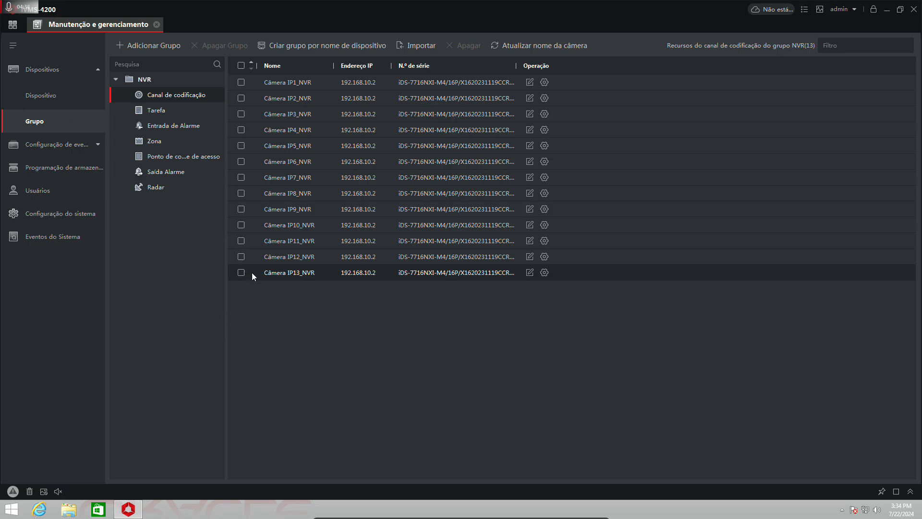
Check the encoding channels still available for import into the NVR group, and close the maintenance and management page.
left_click(419, 47)
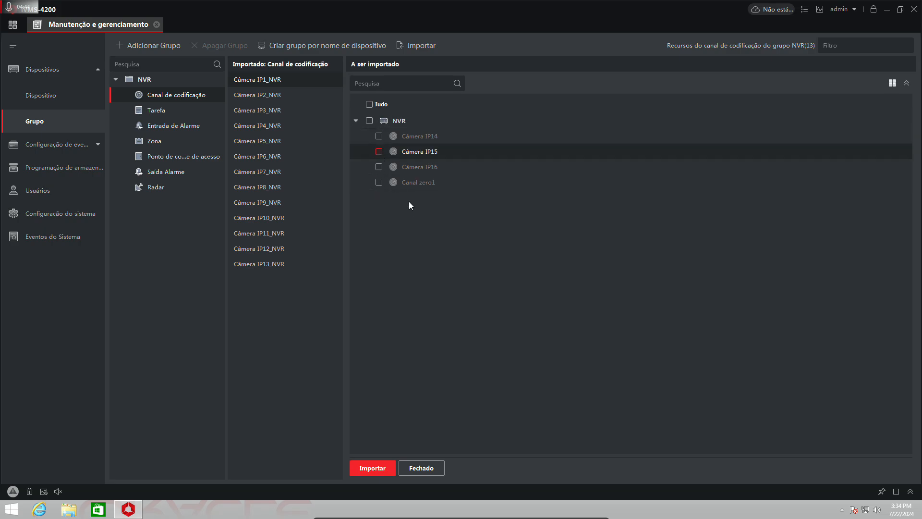
left_click(421, 468)
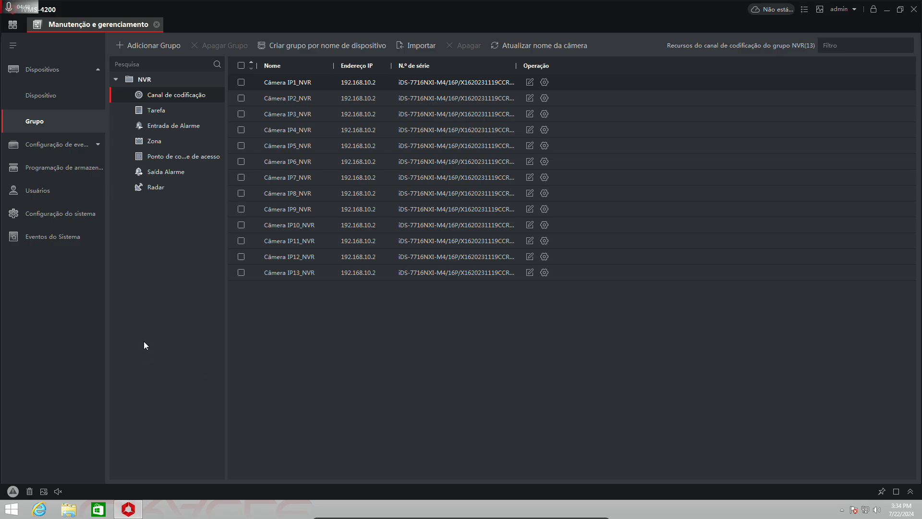
left_click(157, 24)
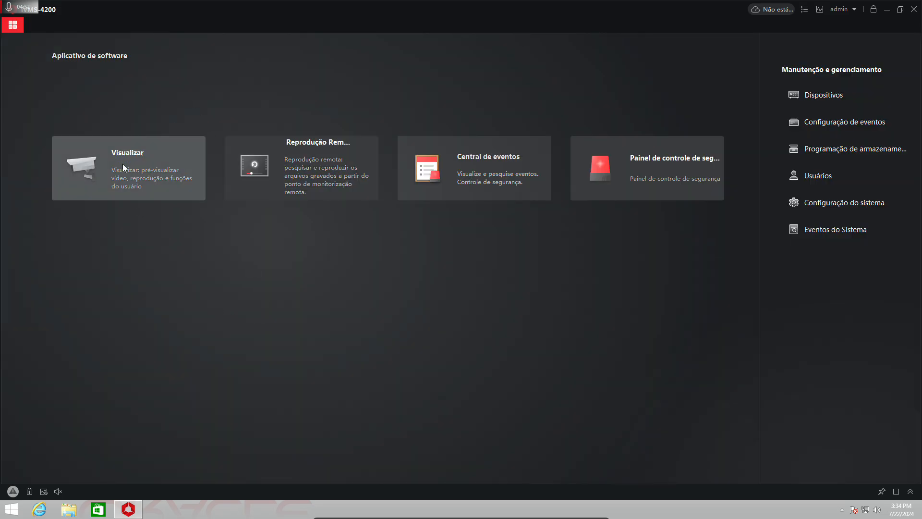
Open the Visualizar live view and expand the NVR group to list its cameras.
left_click(128, 178)
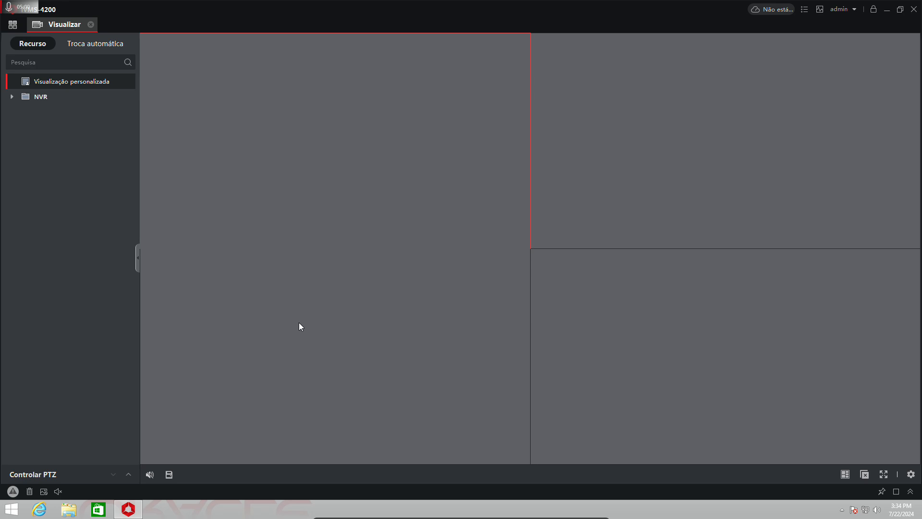
left_click(47, 98)
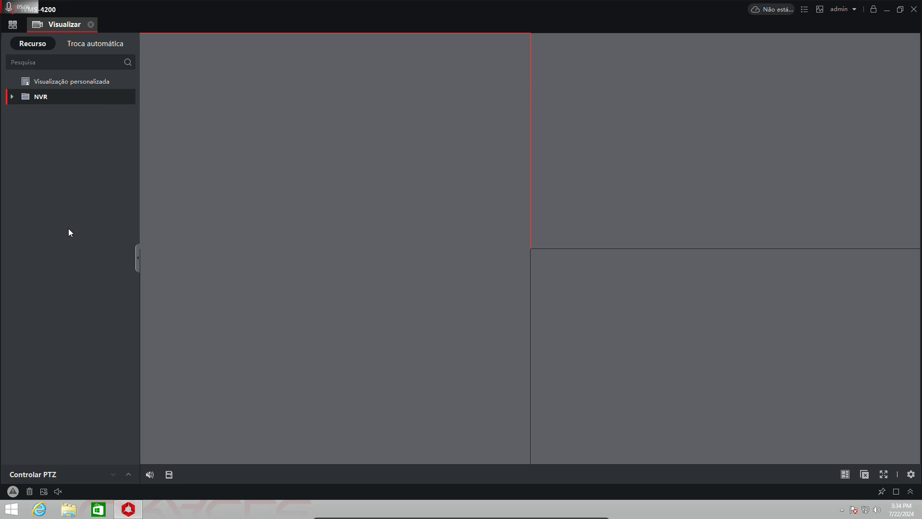
left_click(14, 98)
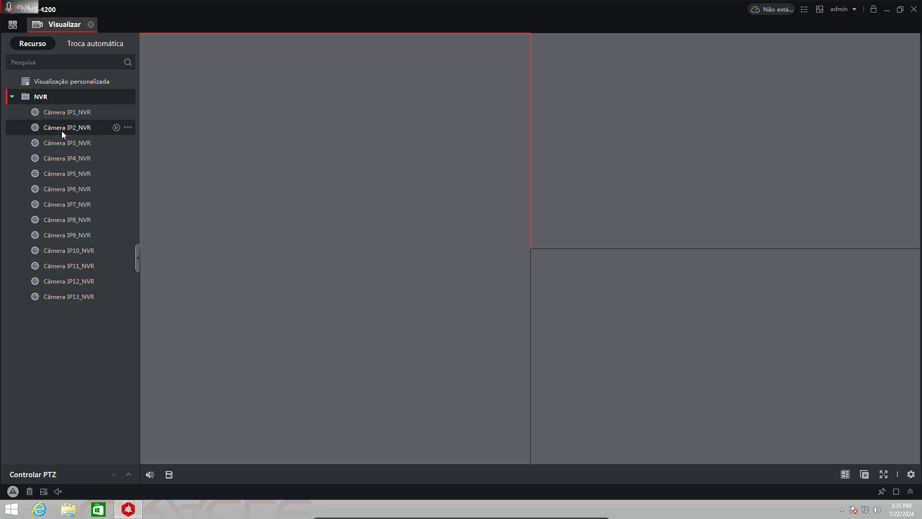
Show live video from Câmera IP1_NVR, Câmera IP3_NVR, Câmera IP7_NVR and Câmera IP5_NVR in the four windows.
left_click(62, 115)
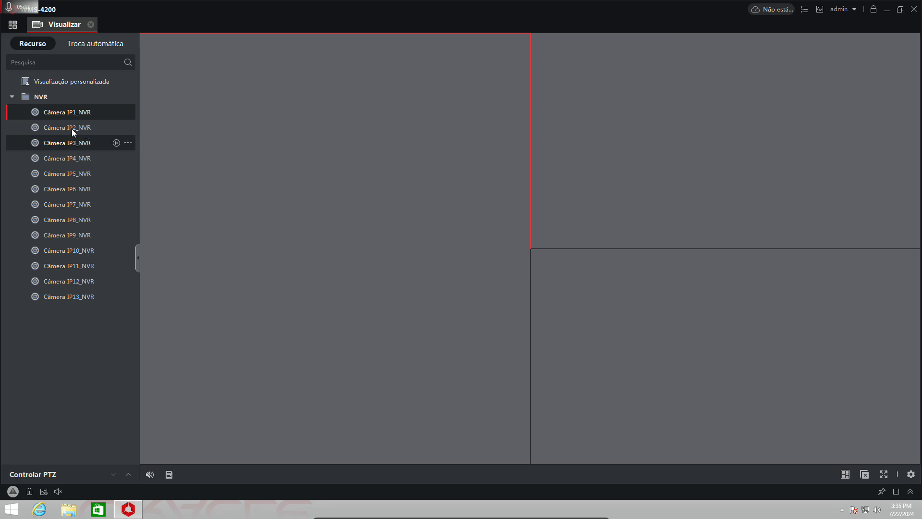
double_click(56, 110)
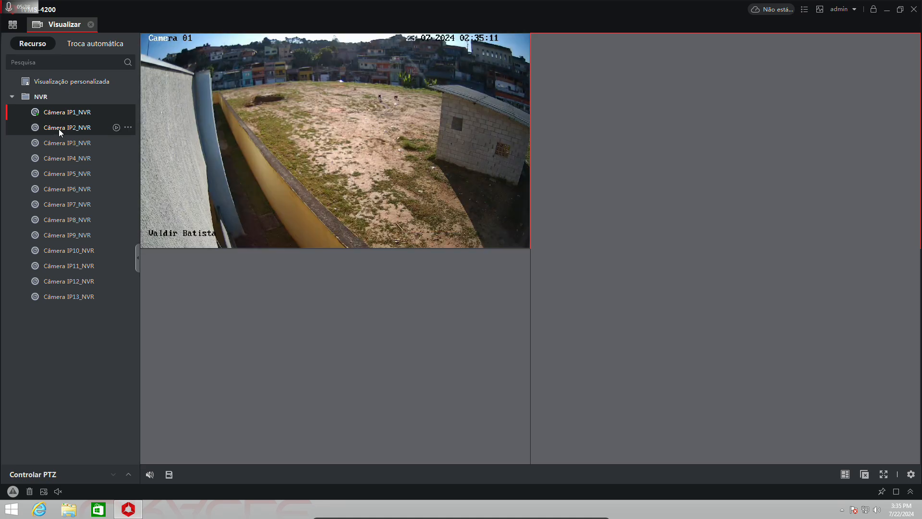
double_click(51, 144)
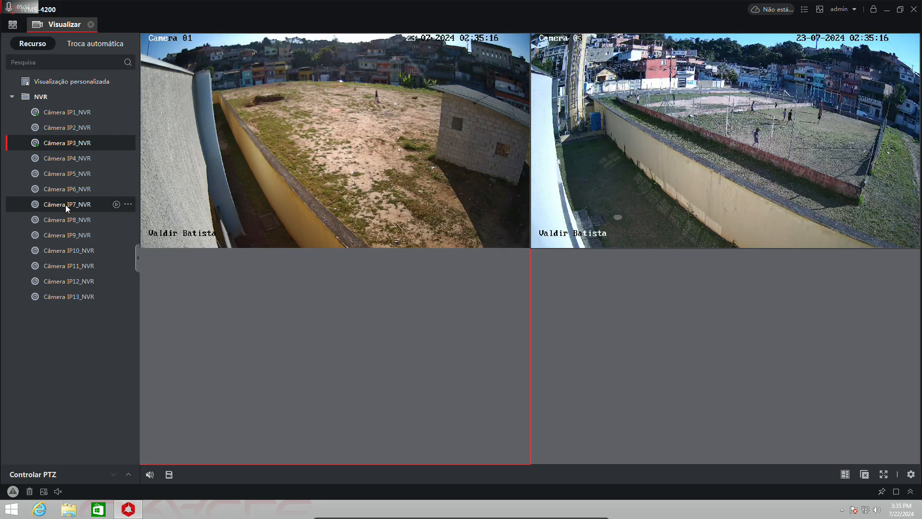
double_click(65, 205)
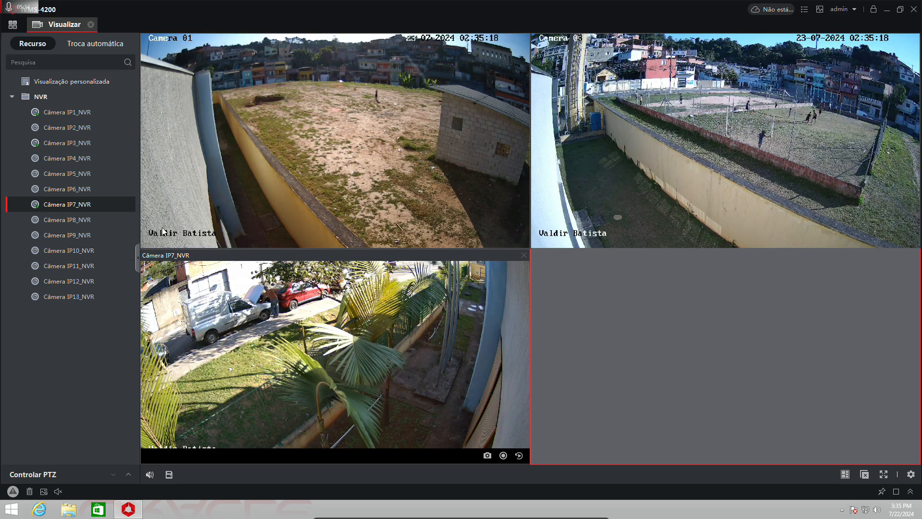
double_click(56, 172)
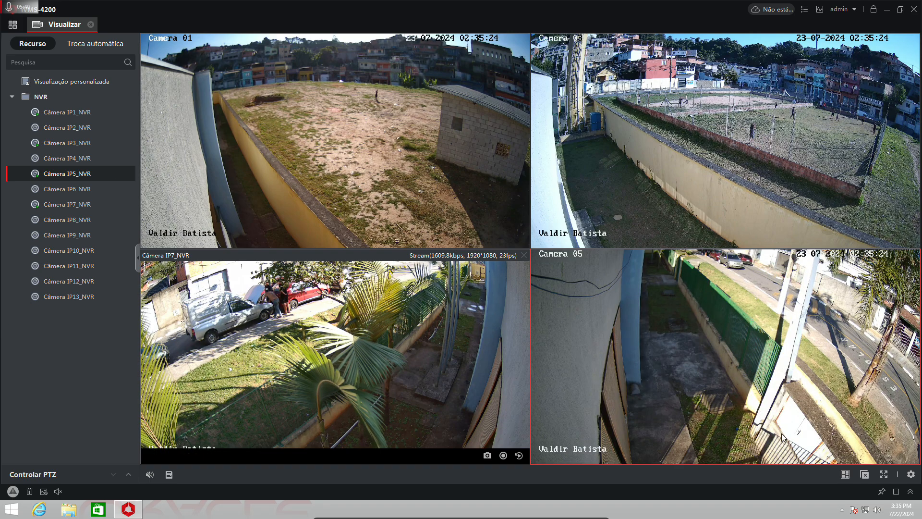
Switch the live view to the standard 13-window layout and play all cameras of the NVR group.
left_click(845, 477)
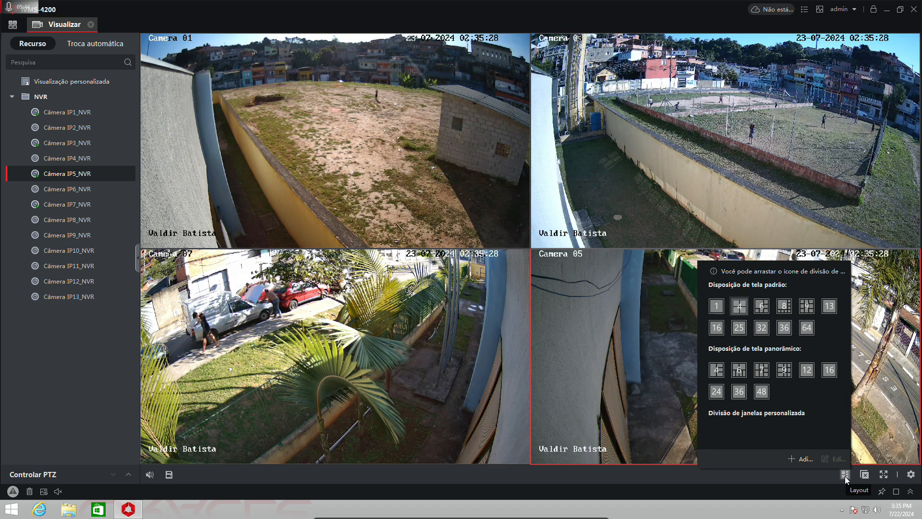
left_click(763, 308)
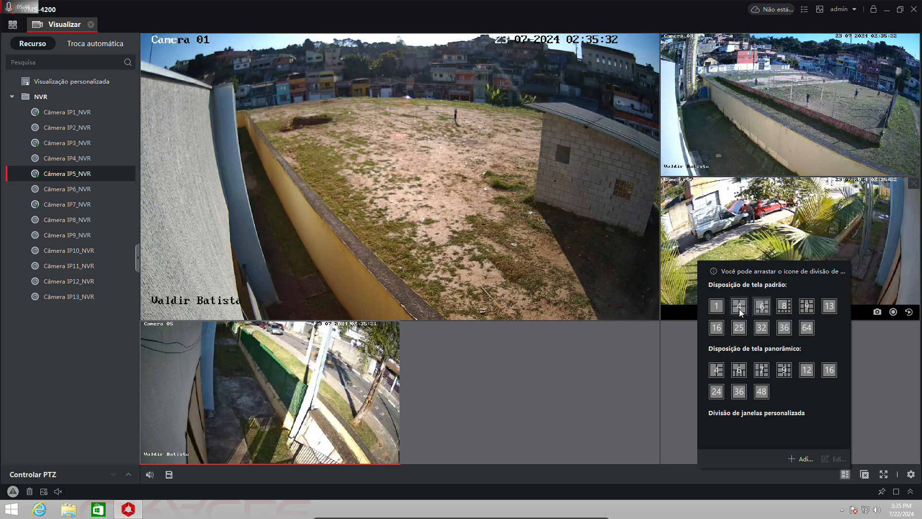
left_click(830, 306)
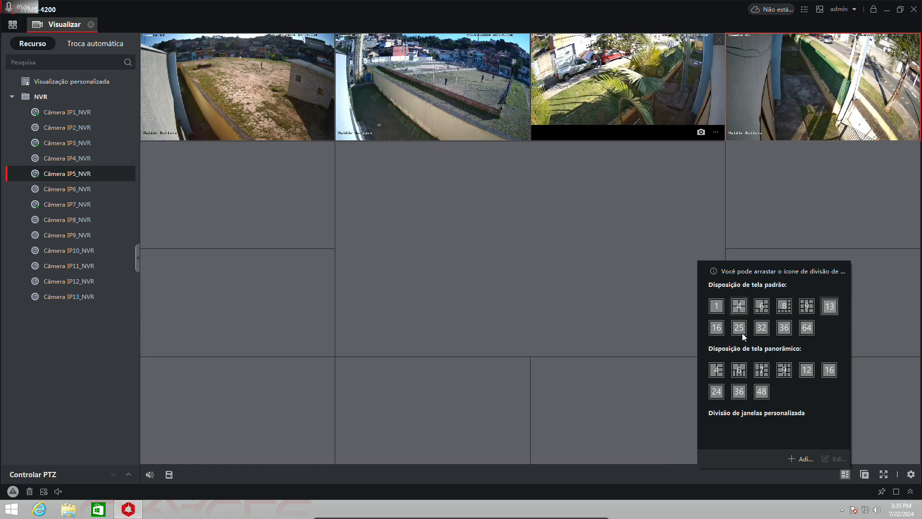
left_click(846, 475)
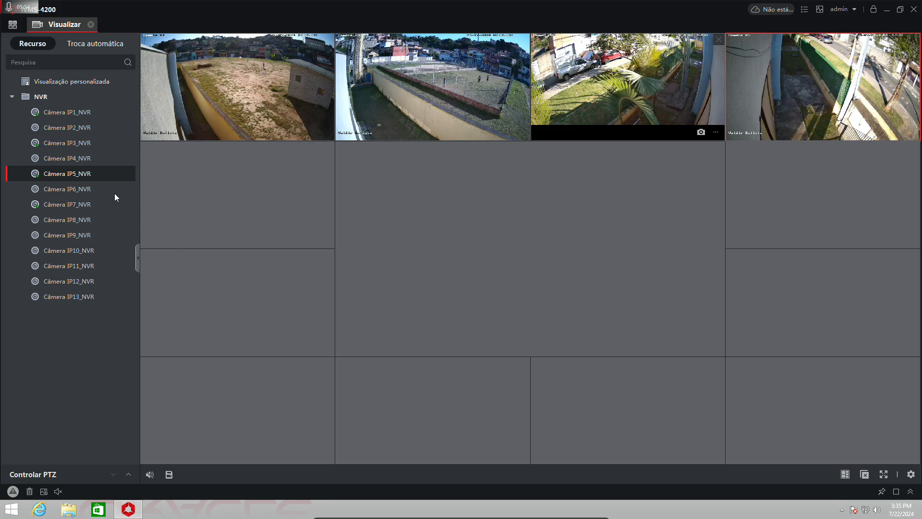
left_click(54, 100)
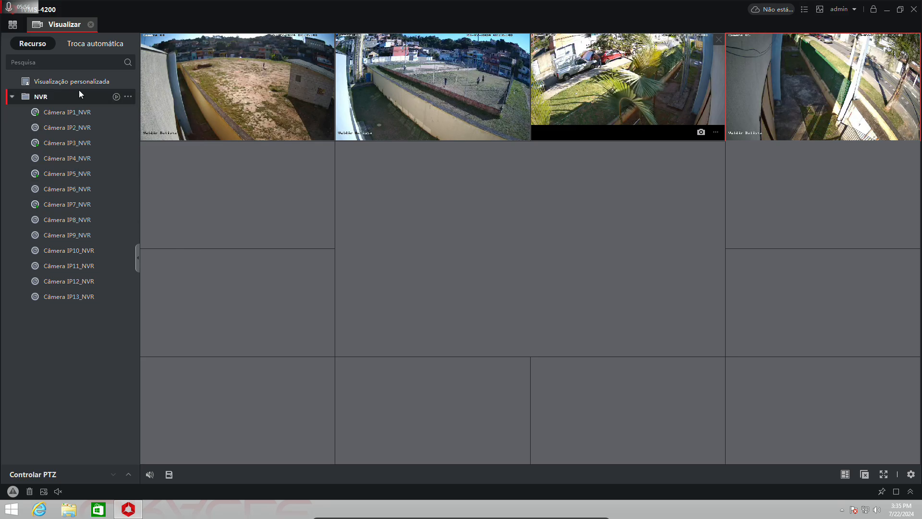
left_click(116, 98)
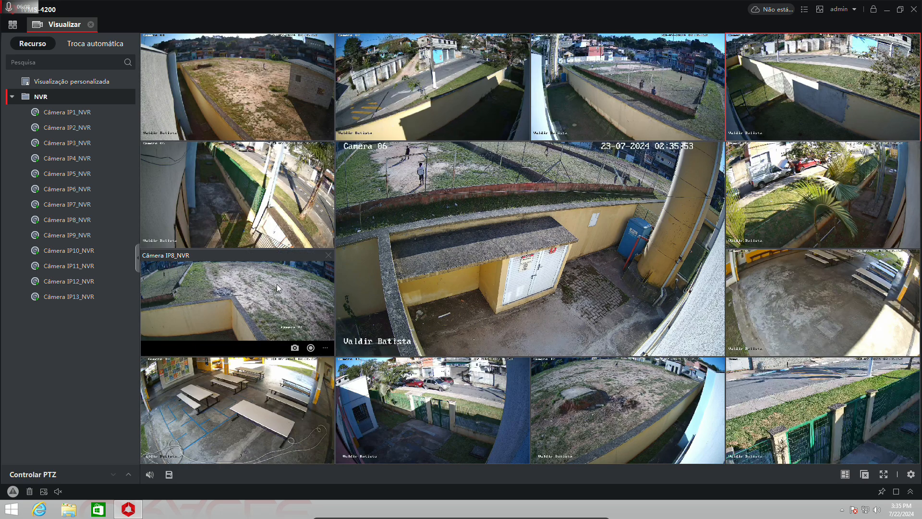
Save the current camera arrangement as a new custom view named padrão.
left_click(169, 475)
left_click(214, 409)
type("pa")
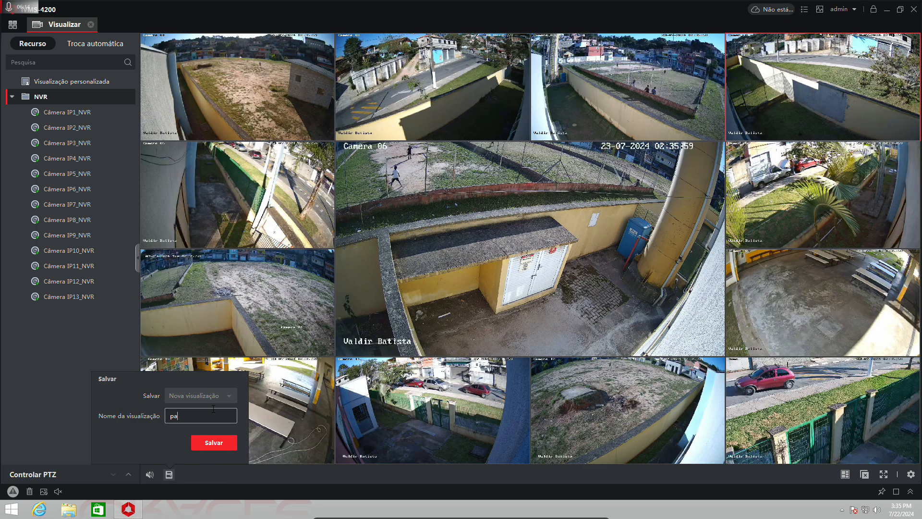
type("drão")
left_click(218, 442)
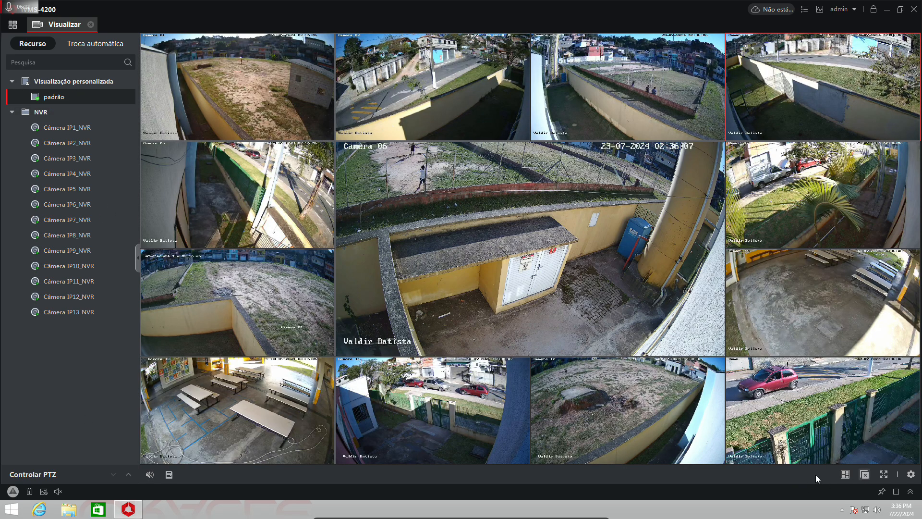
Stop all live video, switch to the standard 4-window layout, and reload the saved padrão view to check it.
left_click(845, 474)
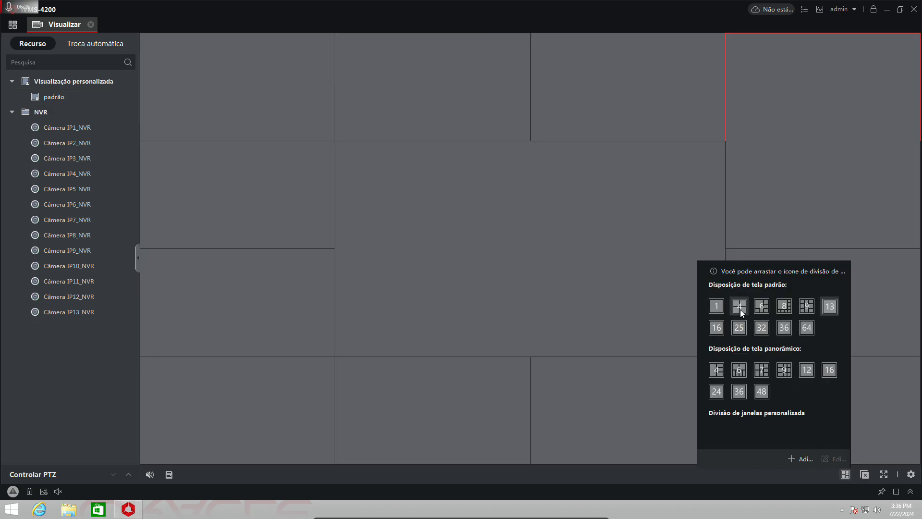
left_click(741, 309)
left_click(845, 474)
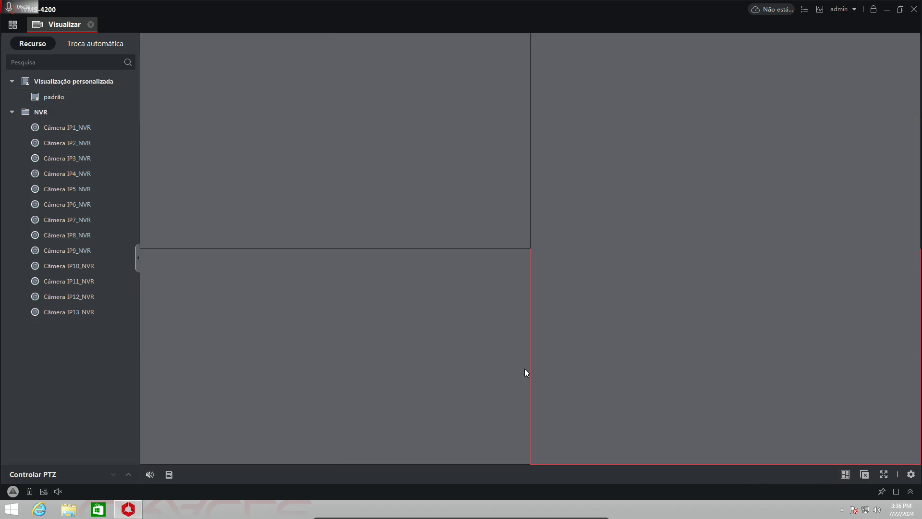
left_click(56, 99)
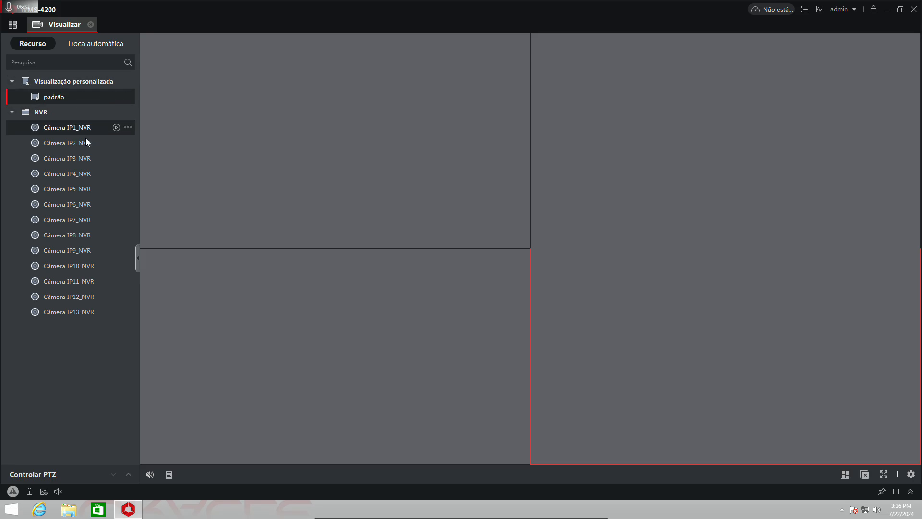
double_click(57, 99)
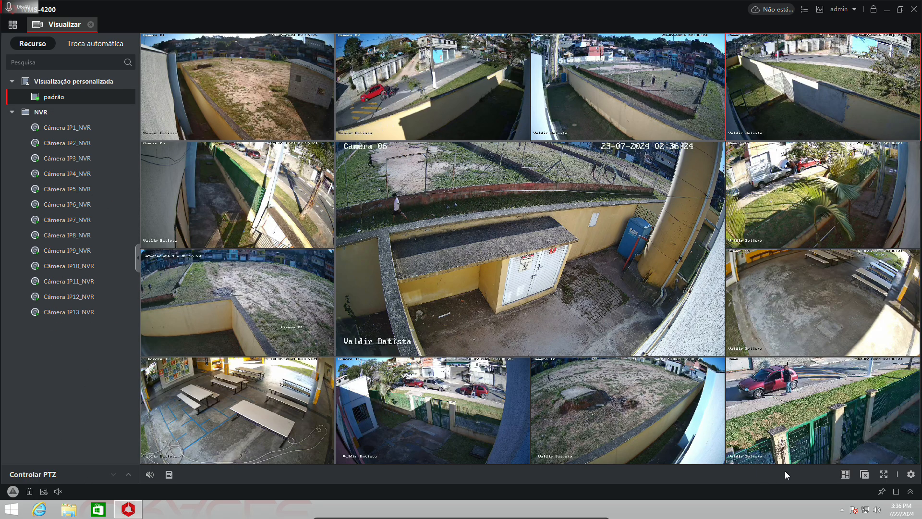
Change the layout to the standard 6 windows and save it over the current custom view as padrão6.
left_click(846, 474)
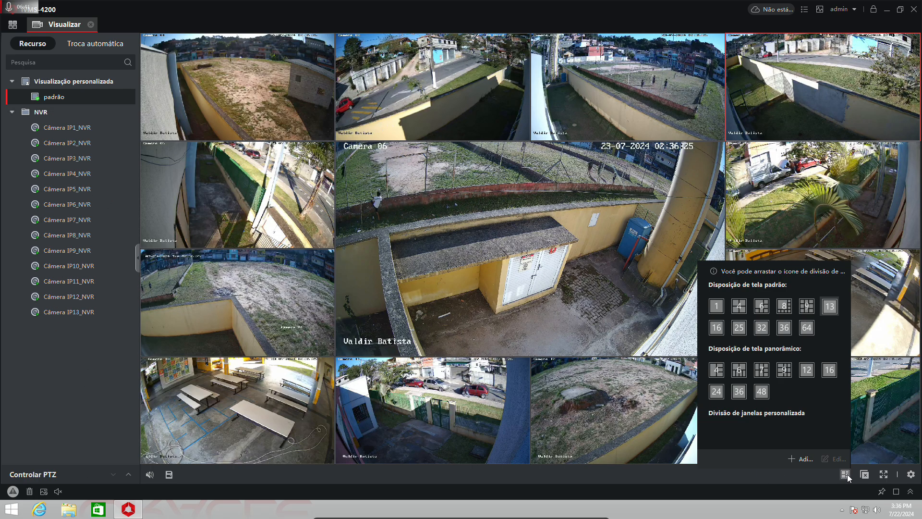
left_click(762, 310)
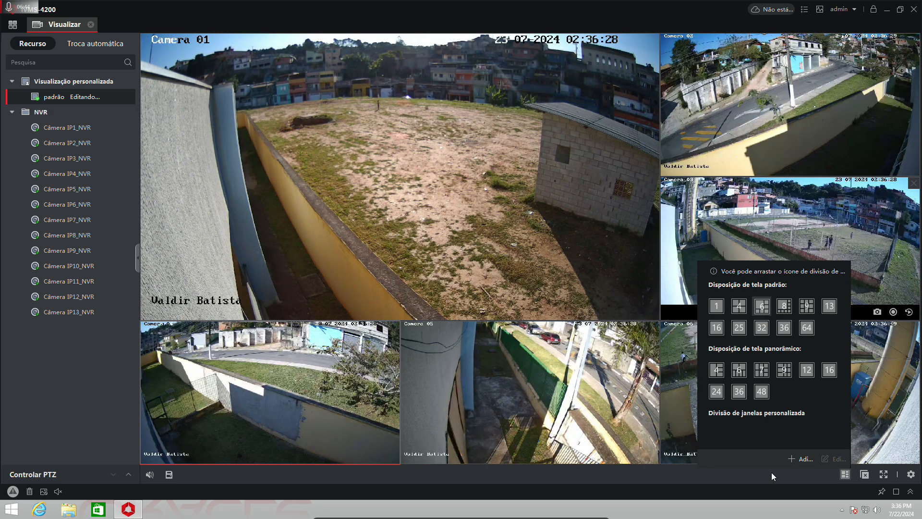
left_click(848, 475)
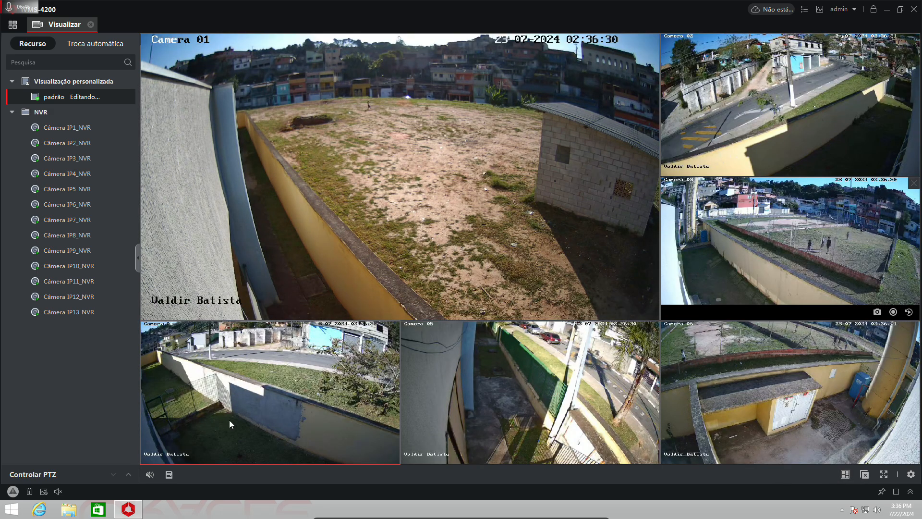
left_click(169, 475)
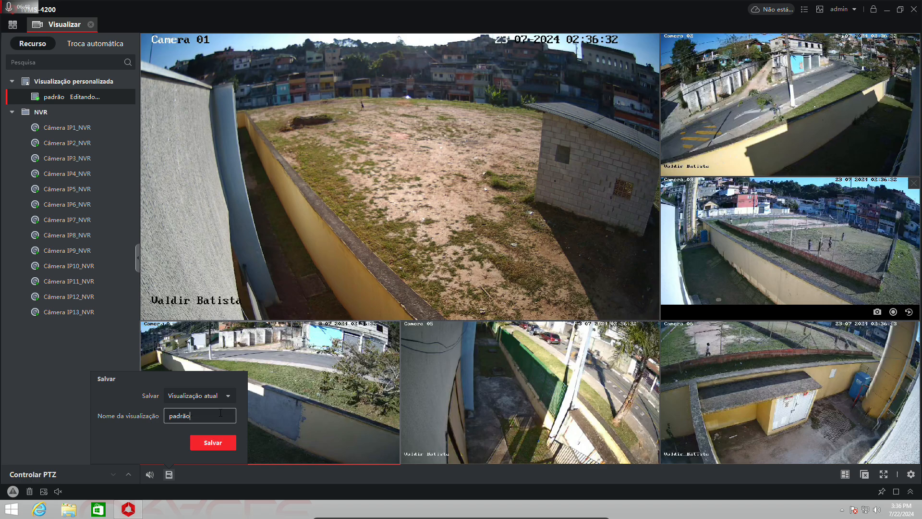
type("6")
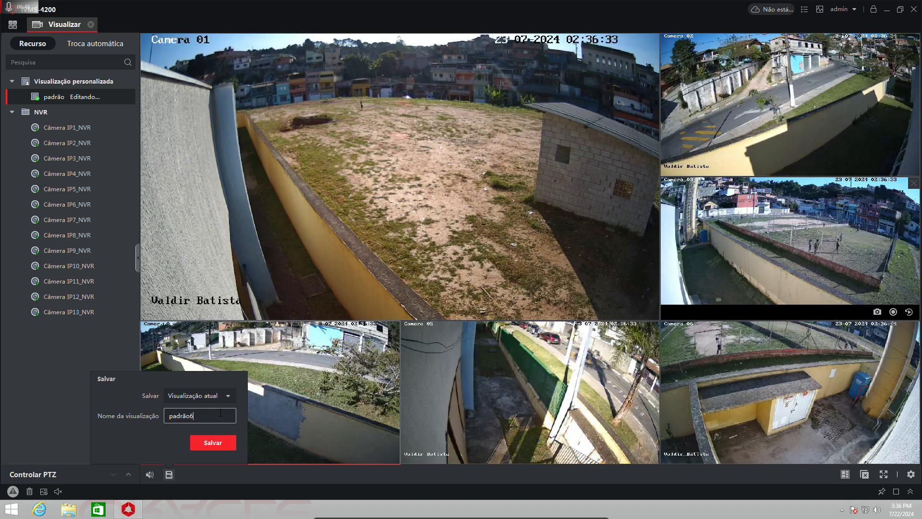
left_click(208, 444)
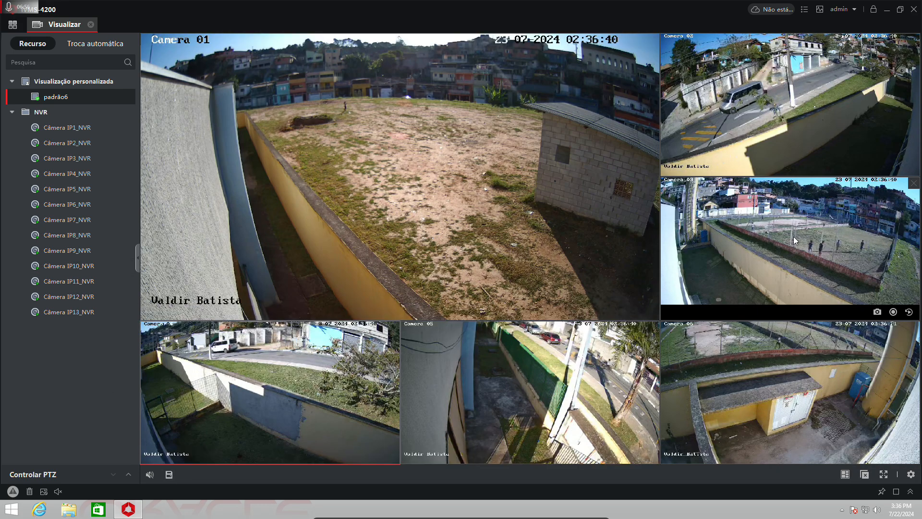
Stop all live video and switch the live view to the standard 4-window layout.
left_click(863, 477)
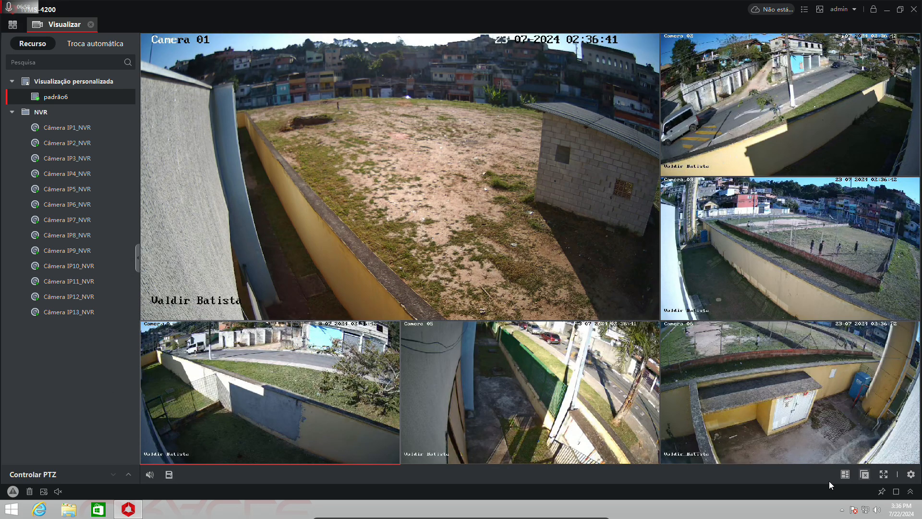
left_click(846, 474)
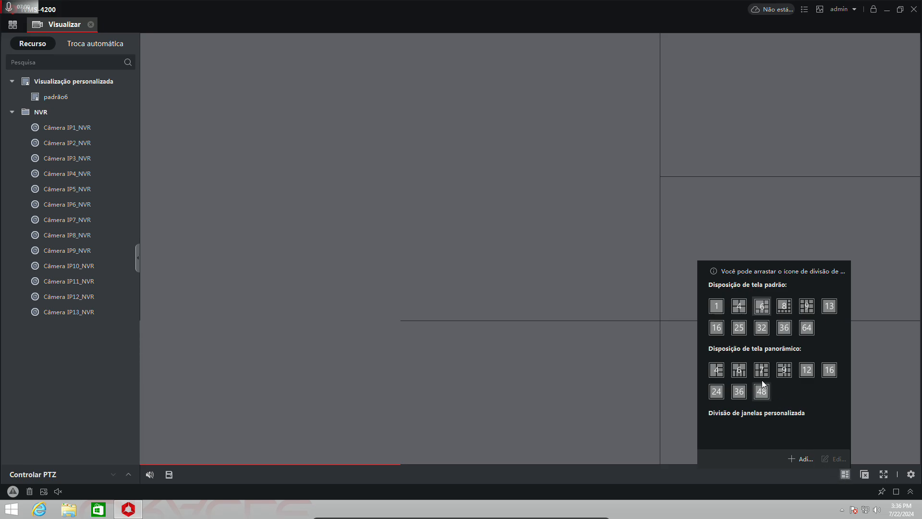
left_click(738, 307)
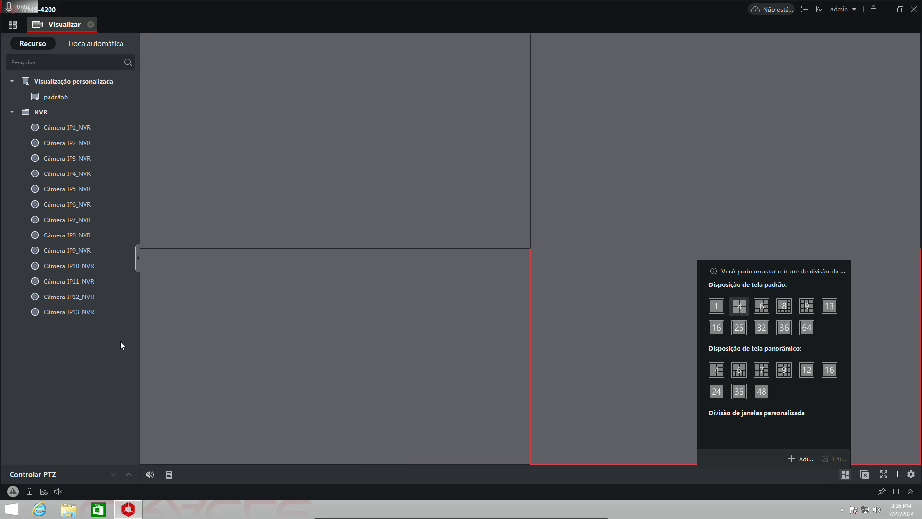
Fill the four live view windows with Câmera IP1_NVR, Câmera IP3_NVR, Câmera IP9_NVR and Câmera IP2_NVR.
double_click(74, 127)
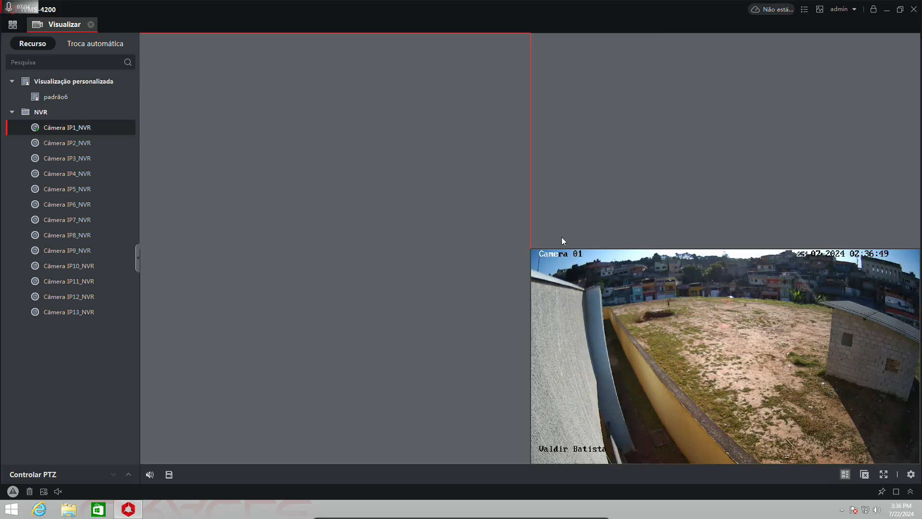
double_click(73, 161)
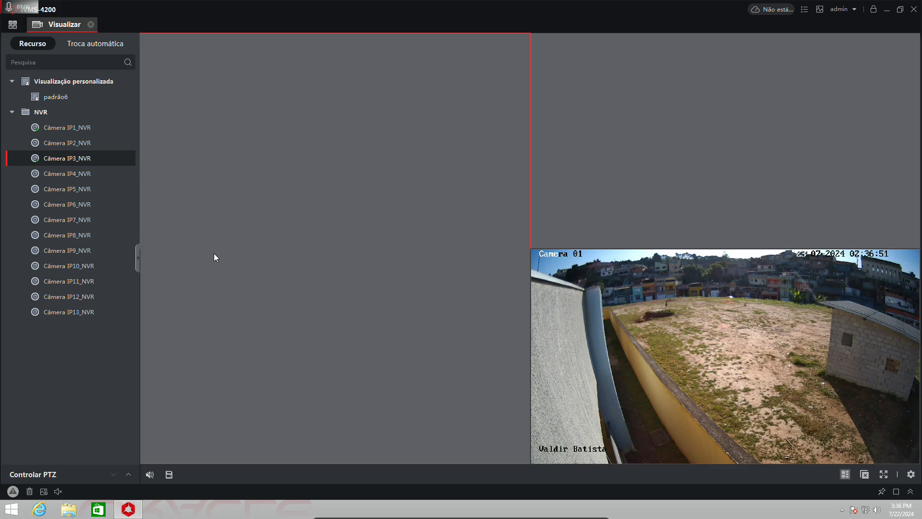
left_click(299, 320)
left_click(69, 250)
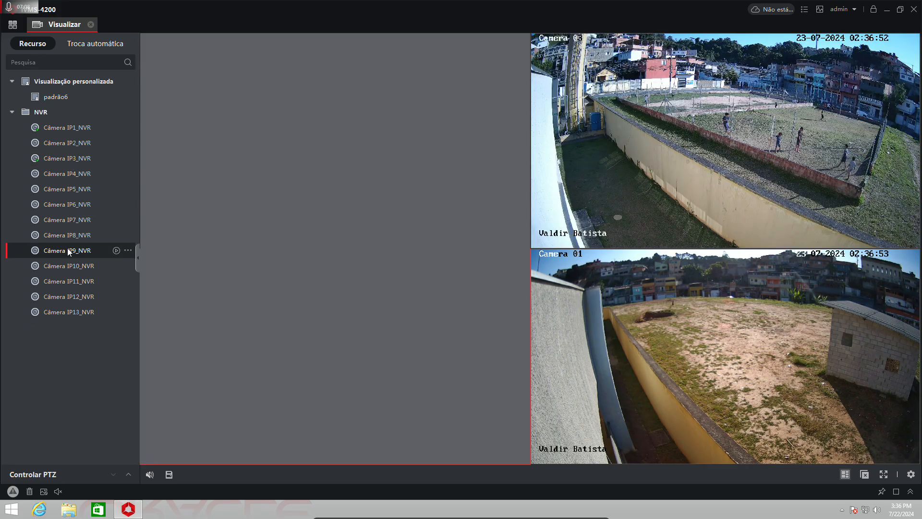
double_click(68, 248)
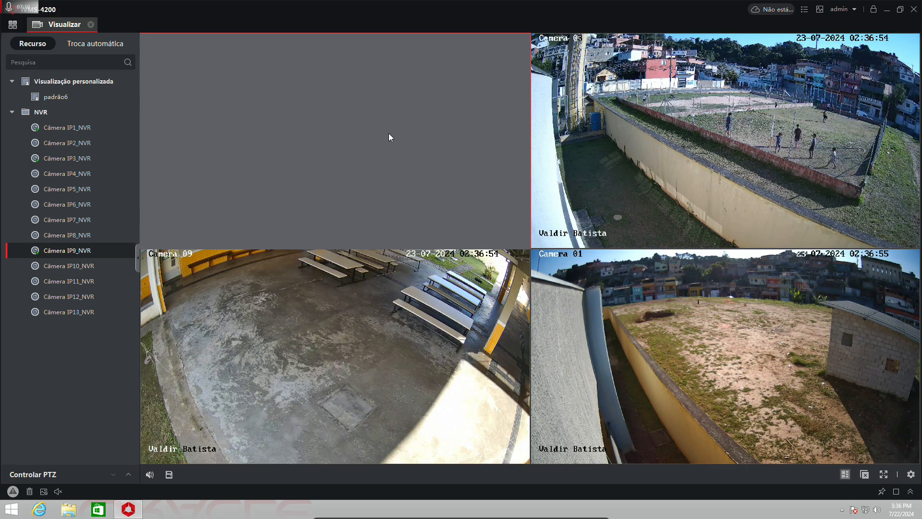
left_click(80, 127)
left_click(79, 142)
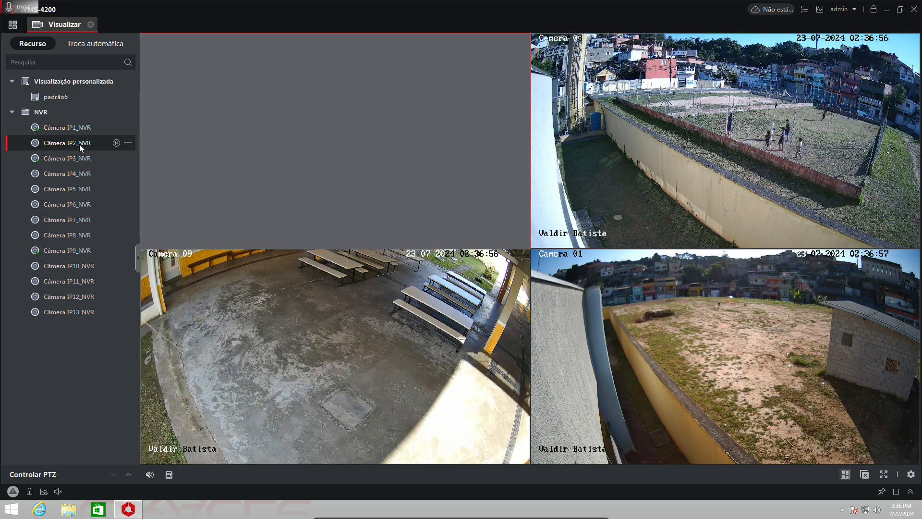
double_click(79, 144)
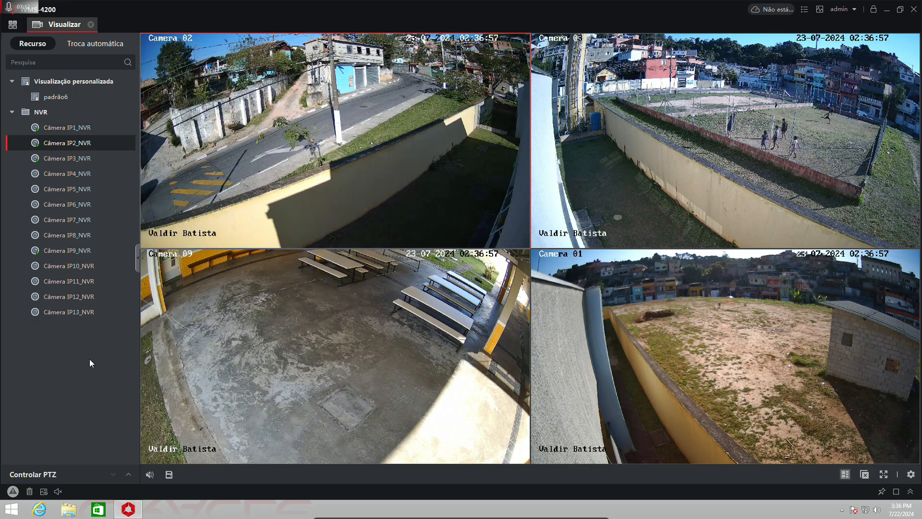
Save the four-camera arrangement as a new custom view named padrao4, and load the saved padrão6 view.
left_click(169, 475)
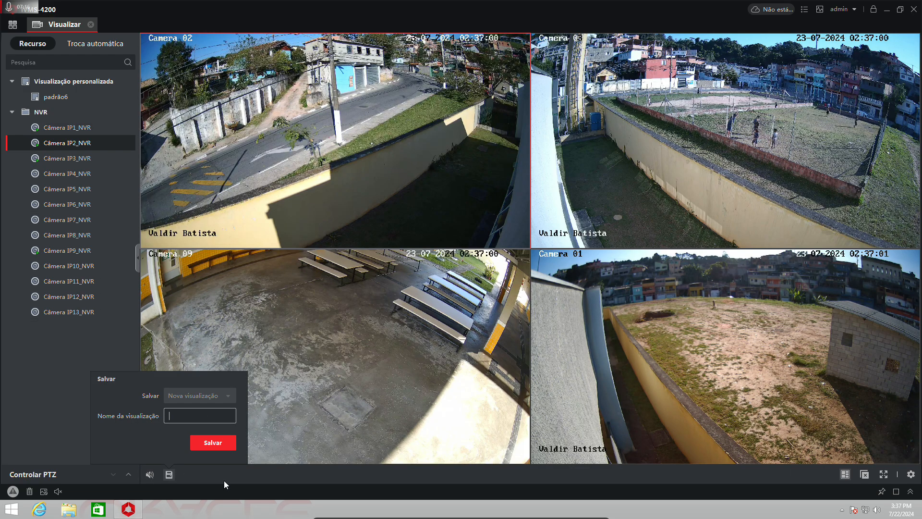
type("padrao")
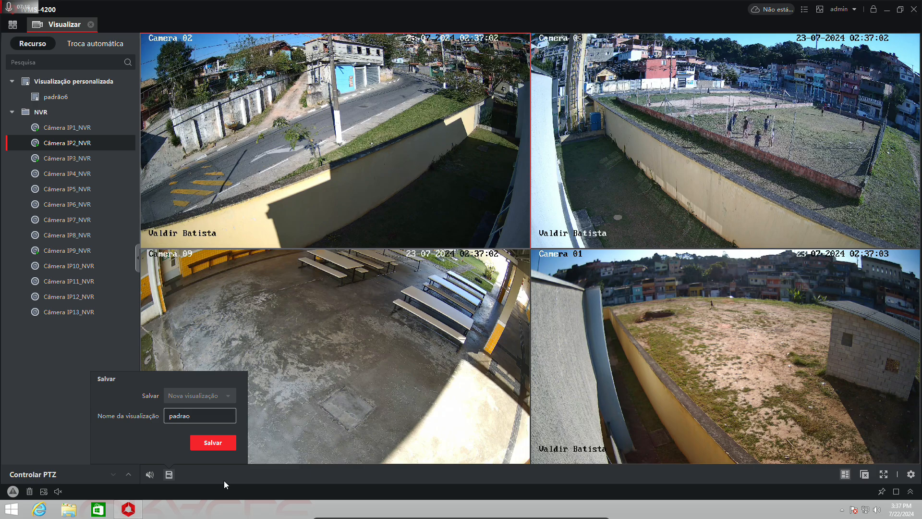
type("4")
left_click(205, 445)
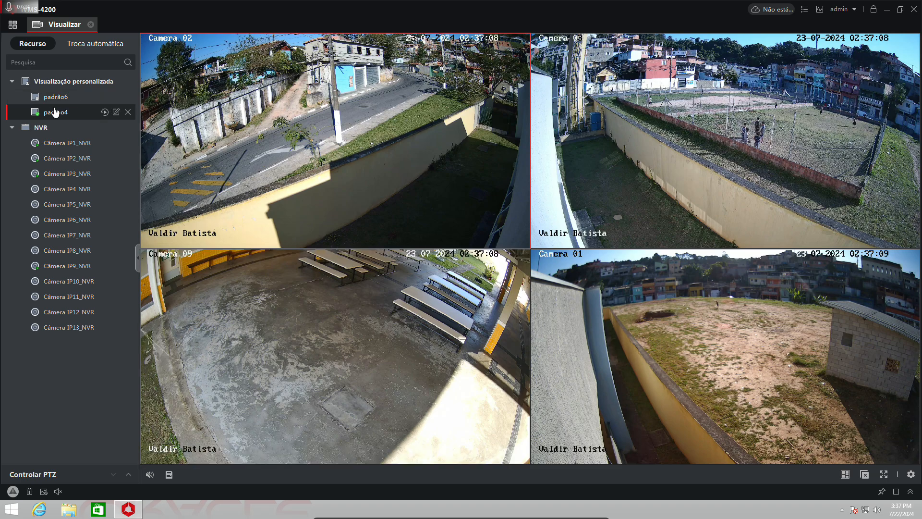
left_click(55, 97)
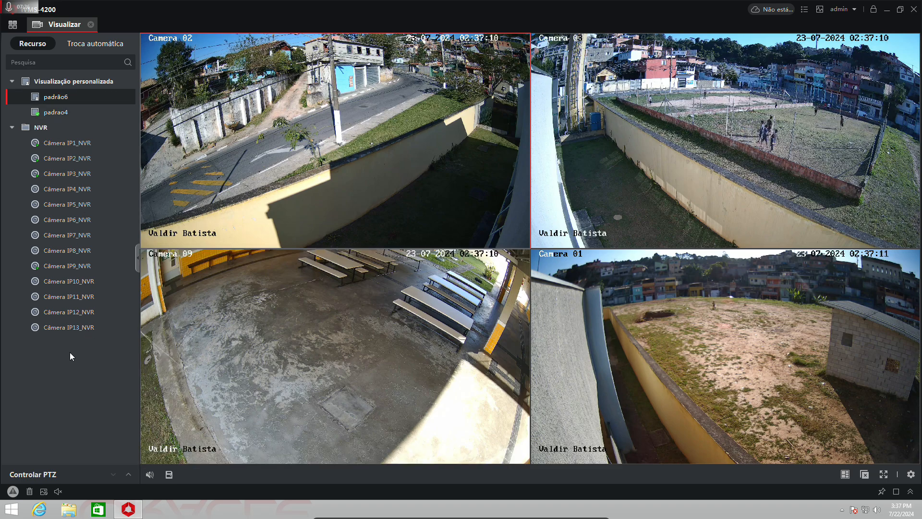
double_click(56, 97)
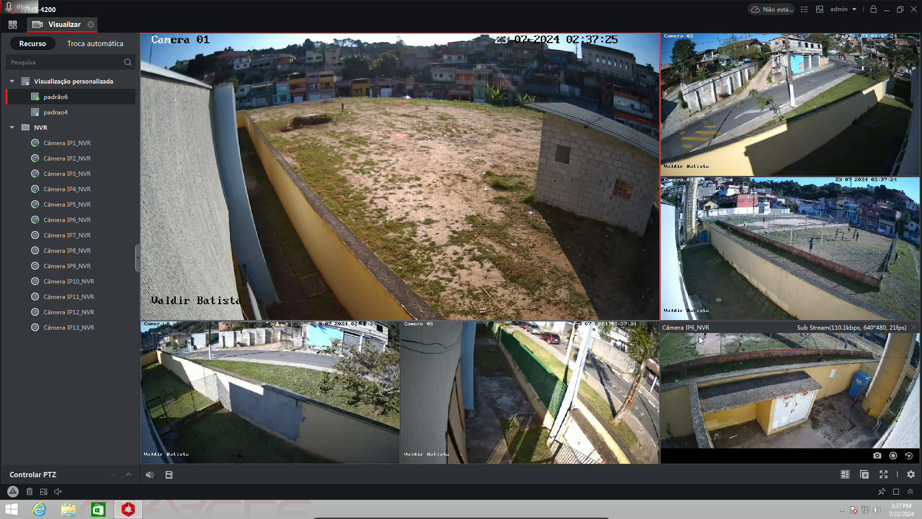
Switch to the standard single-window layout and show the live video of Câmera IP13_NVR.
left_click(845, 474)
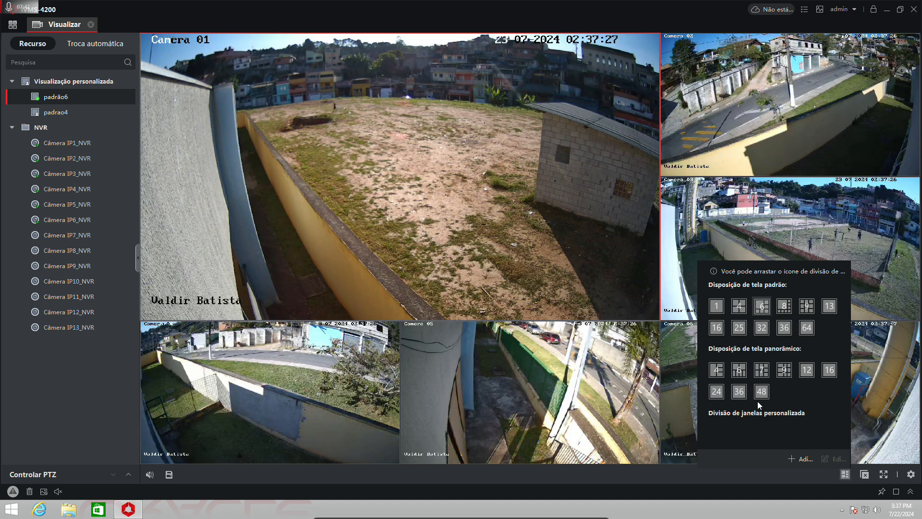
left_click(716, 306)
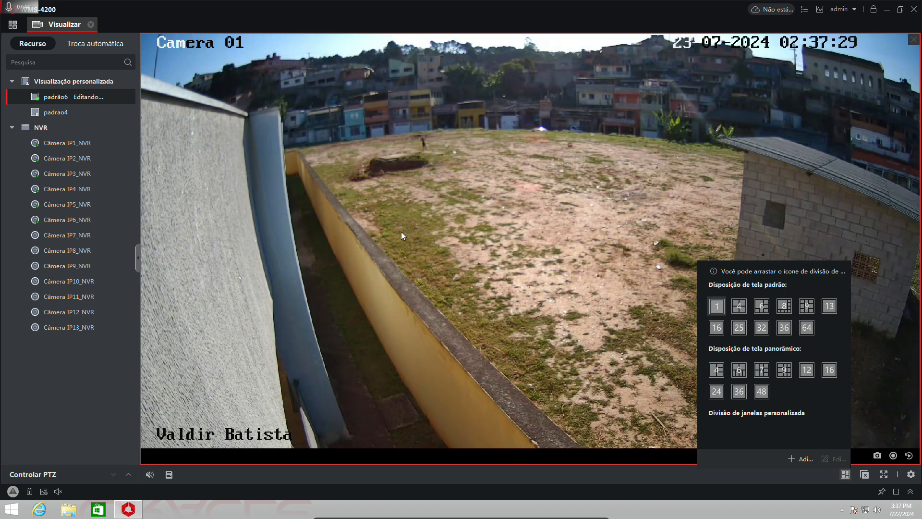
left_click(62, 325)
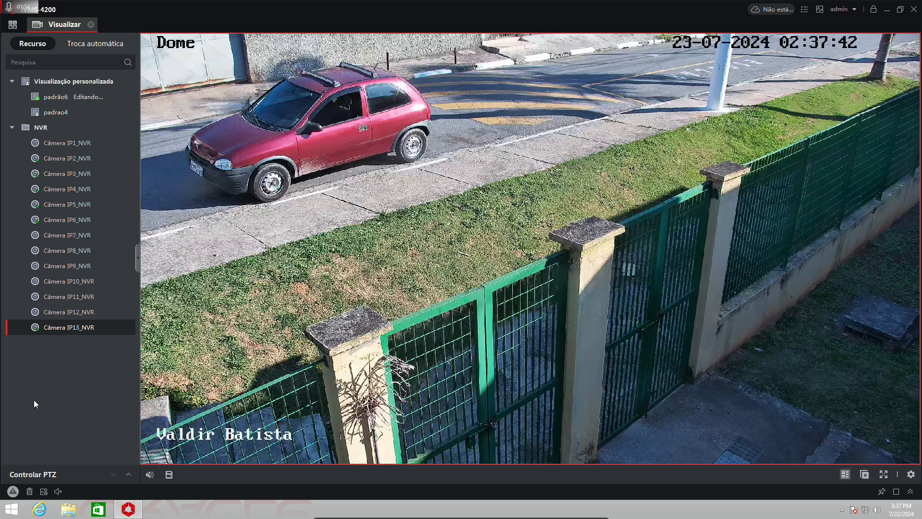
Open the PTZ controls and aim the dome camera at the street by panning left, tilting up, and panning back right and down.
mouse_move(573, 277)
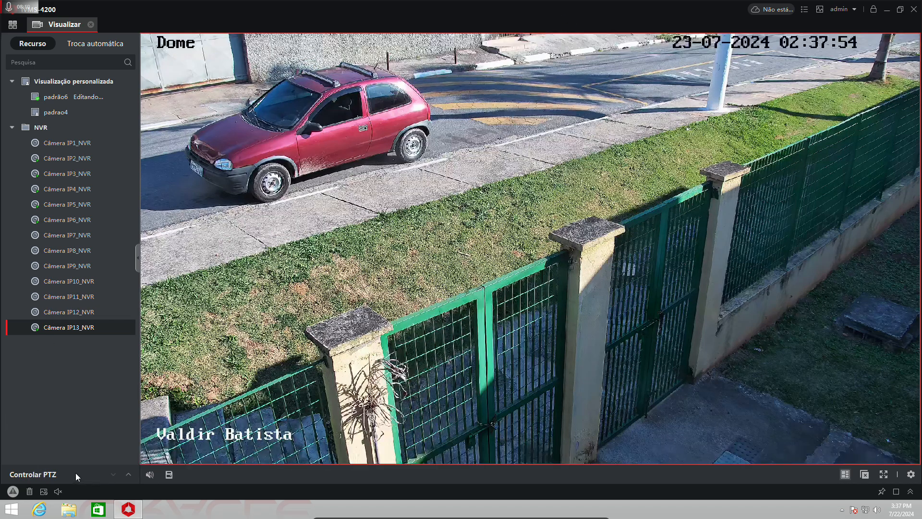
left_click(127, 474)
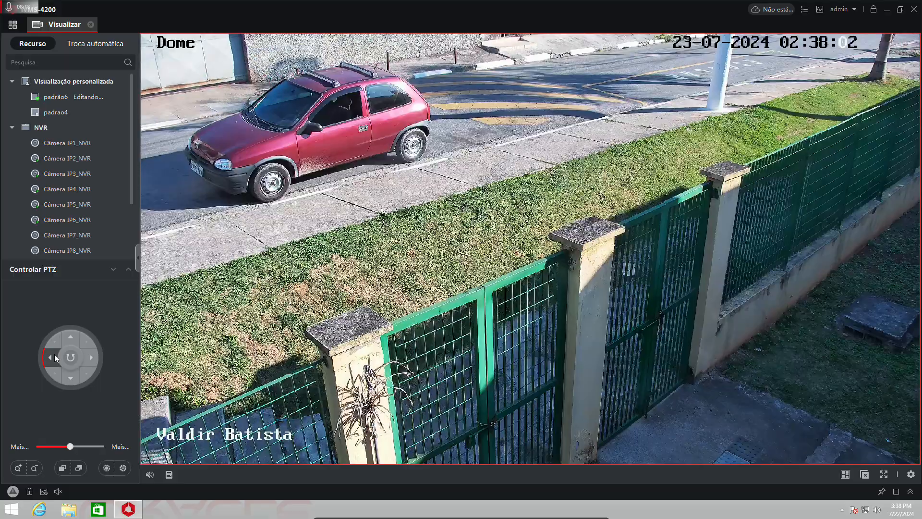
left_click(54, 357)
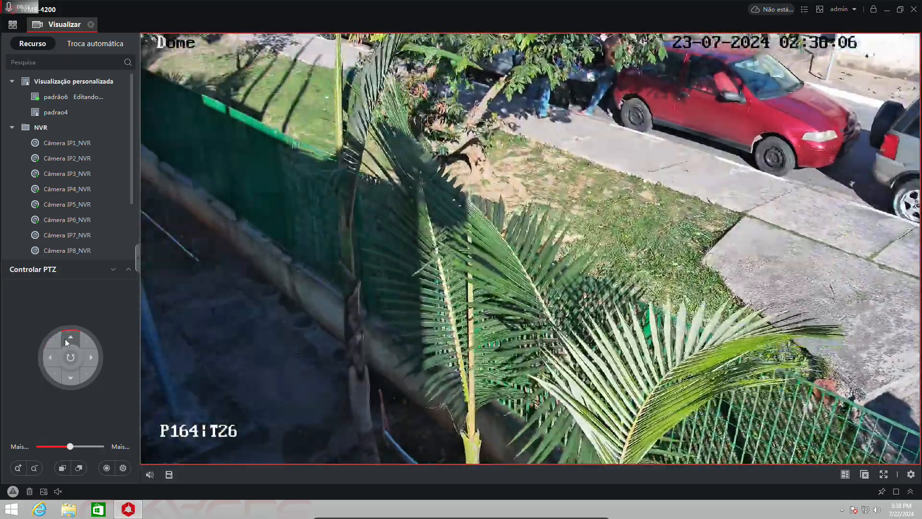
left_click(70, 338)
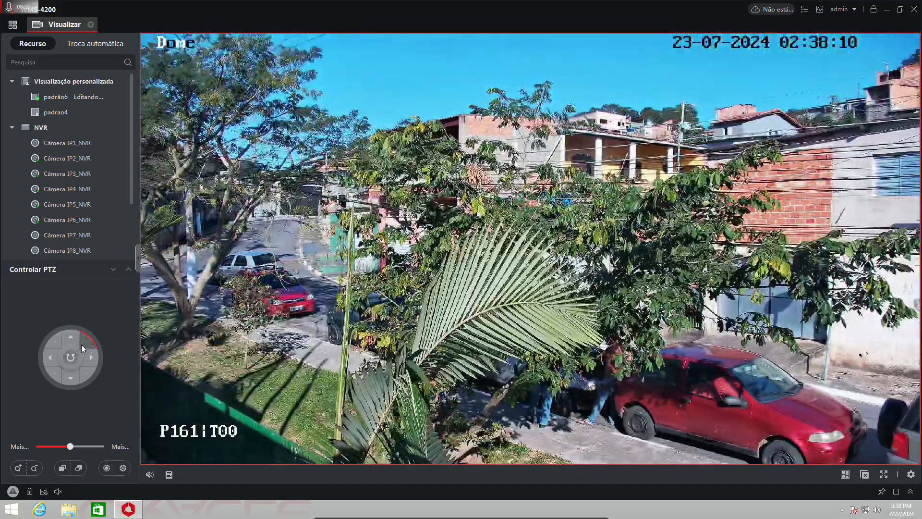
left_click(91, 358)
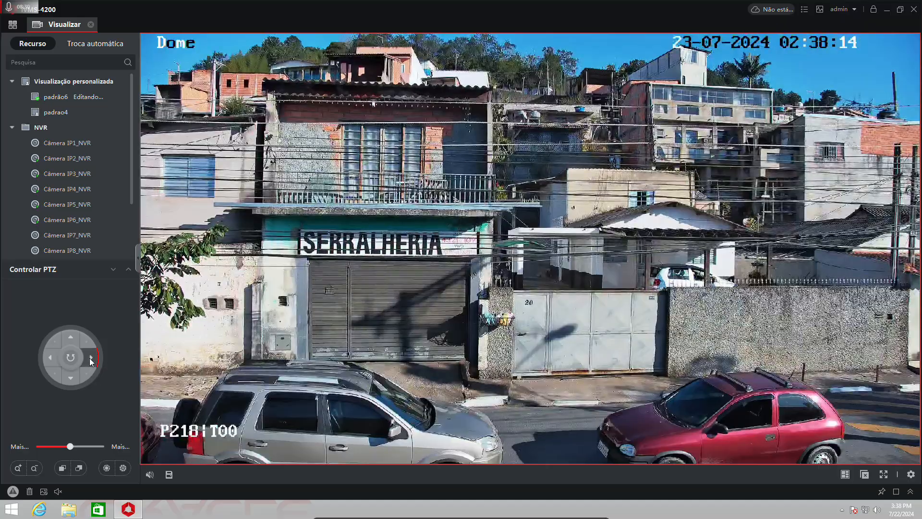
left_click(90, 359)
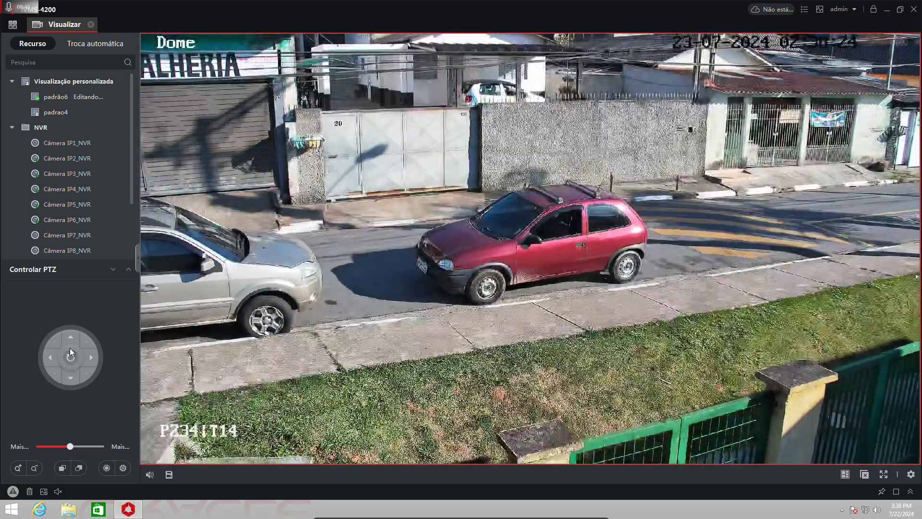
left_click(93, 366)
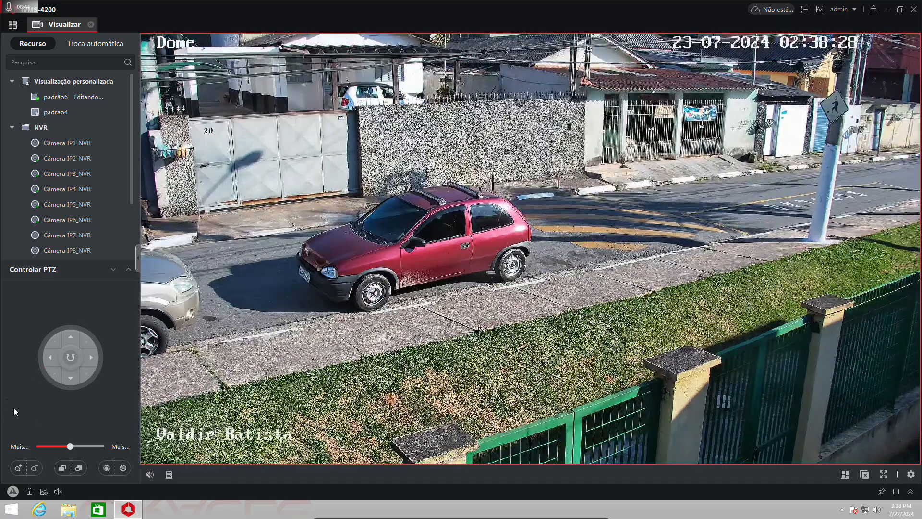
Zoom the dome camera in on the parked cars, pan left across them, and zoom back out.
left_click(20, 467)
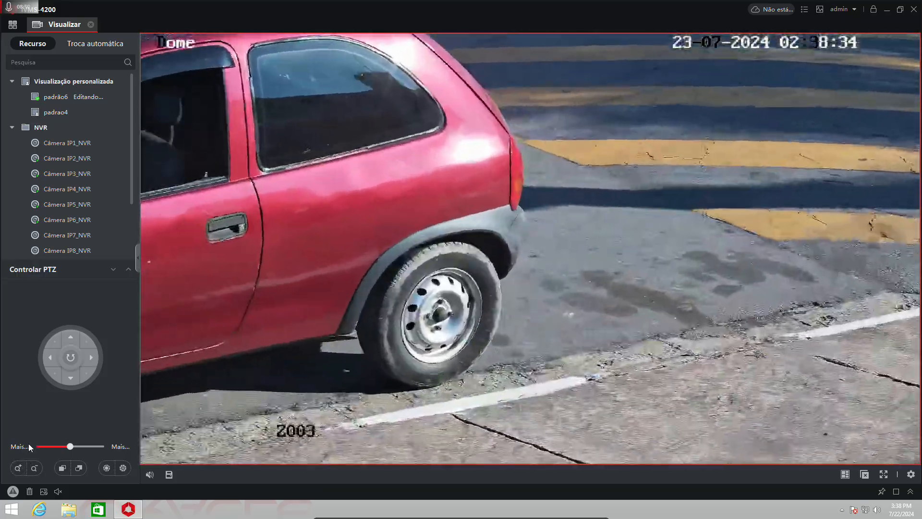
left_click(53, 355)
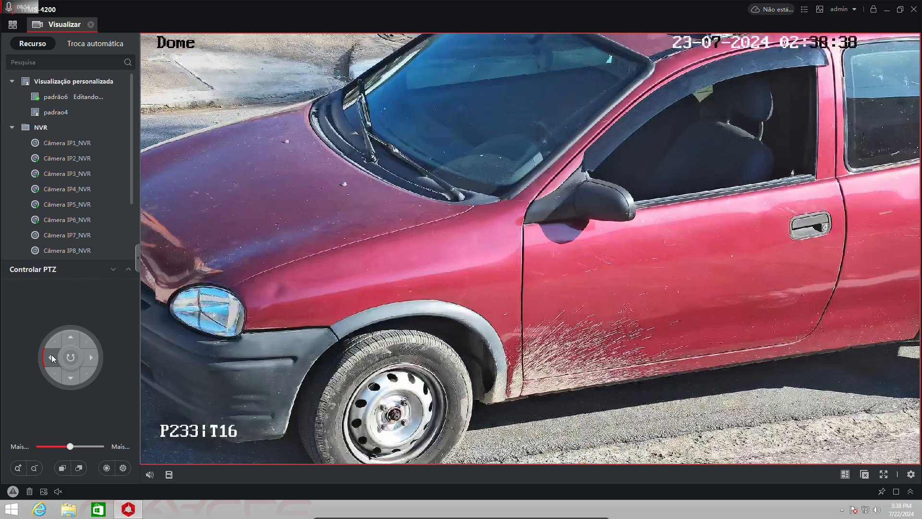
left_click(51, 354)
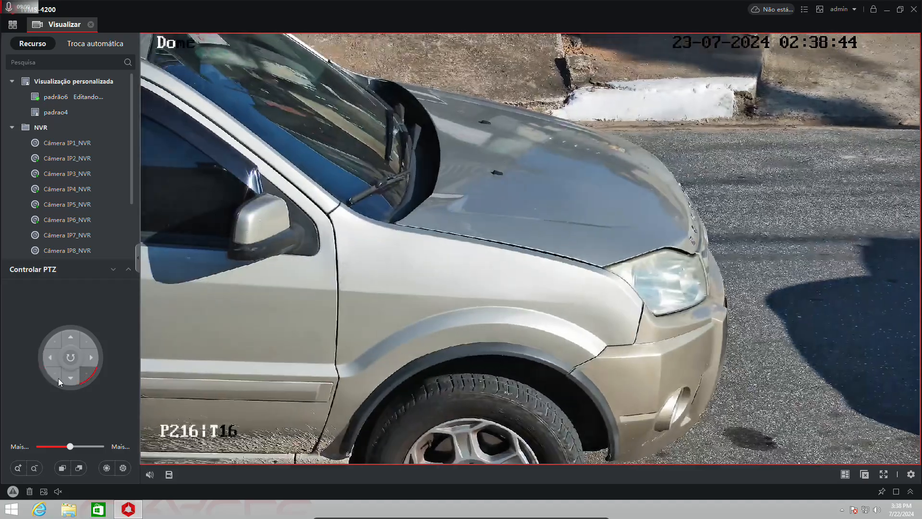
left_click(35, 465)
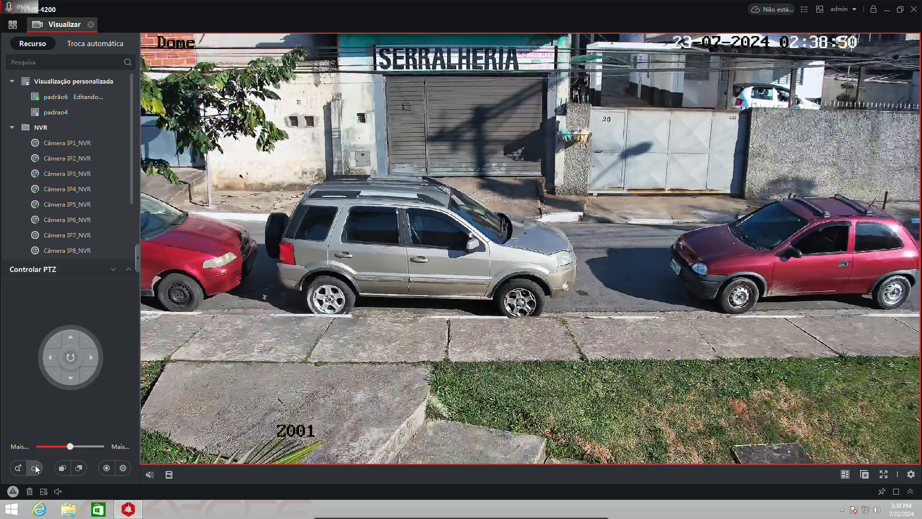
Pan and tilt the dome camera along the street and fence, ending aimed down at the green entrance gates.
left_click(92, 358)
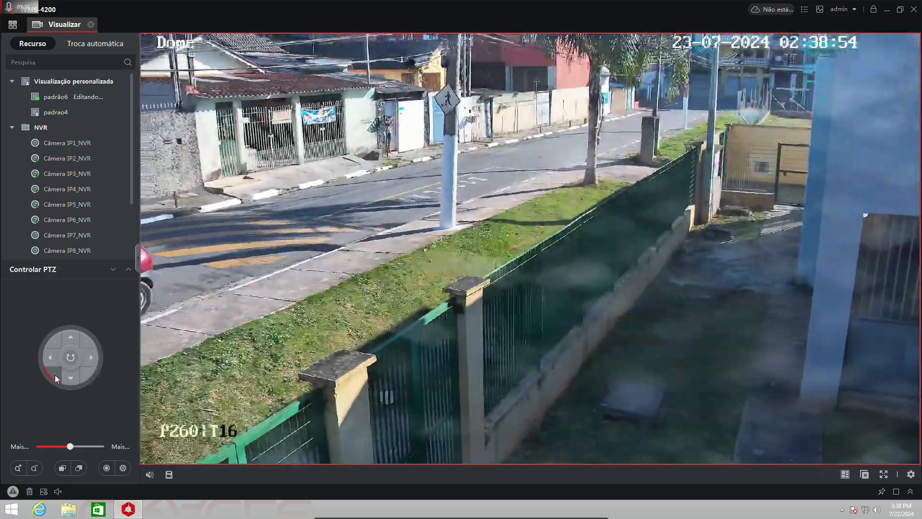
left_click(50, 359)
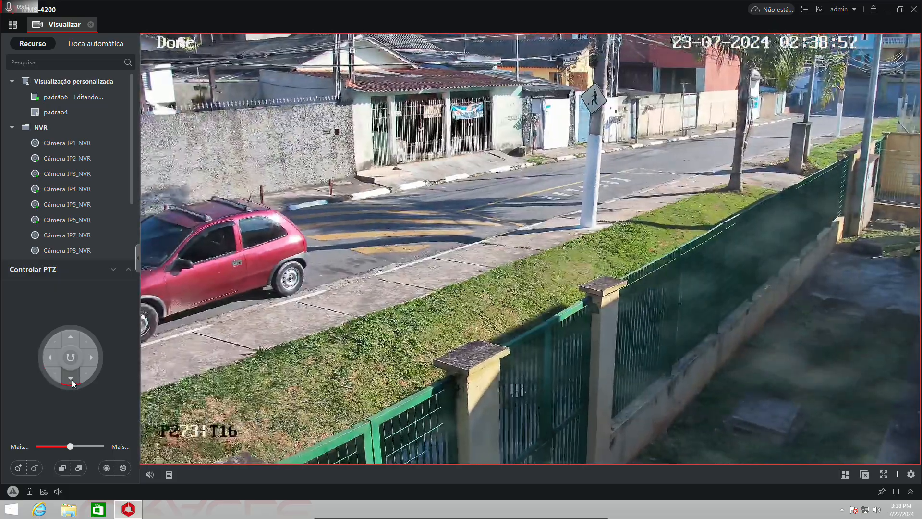
left_click(71, 379)
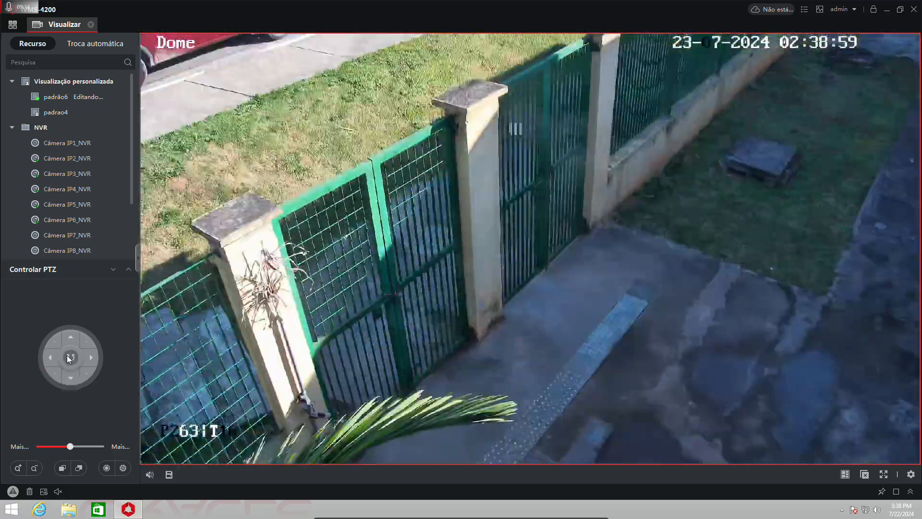
left_click(65, 340)
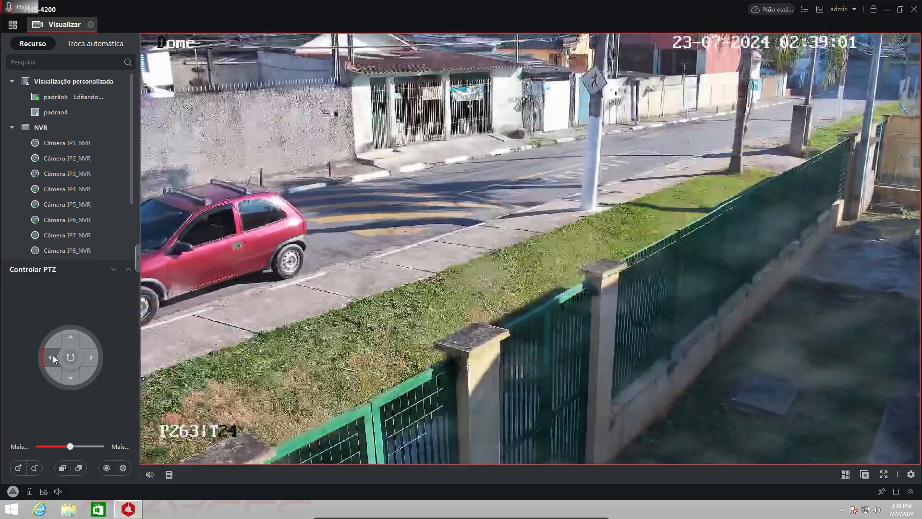
left_click(50, 358)
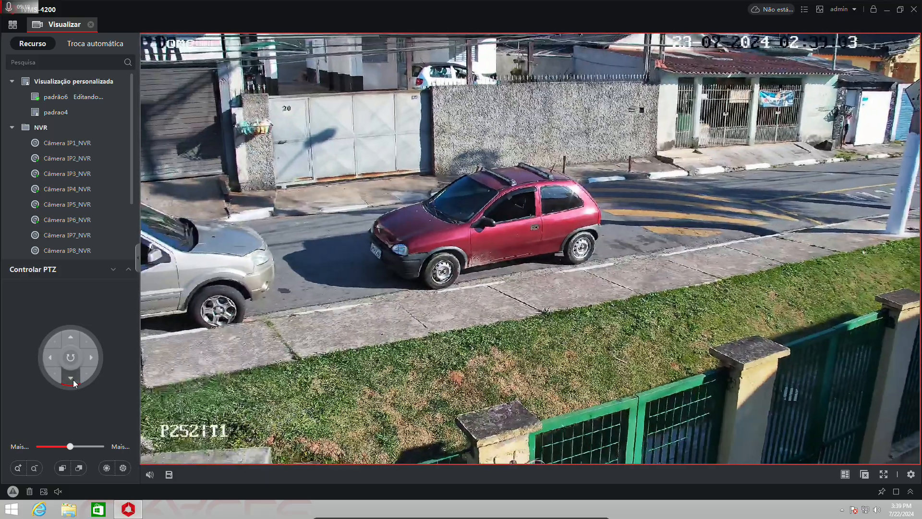
left_click(73, 381)
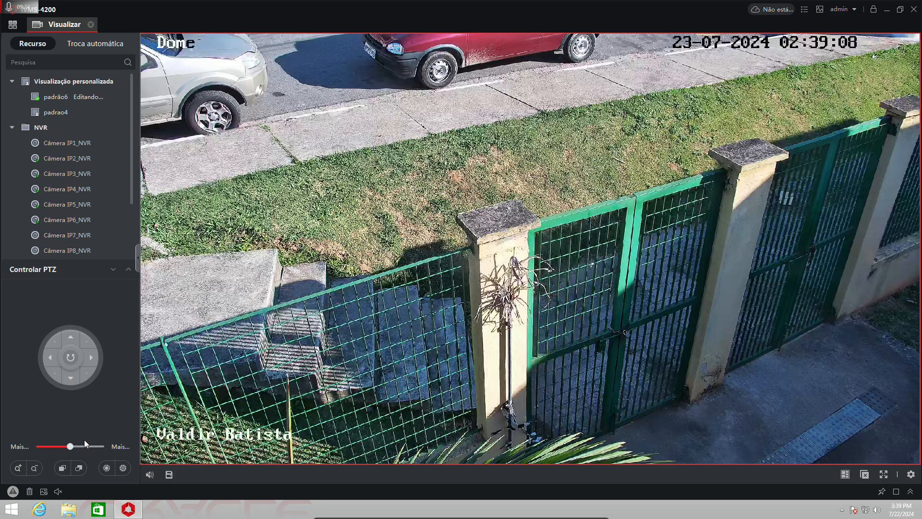
mouse_move(483, 335)
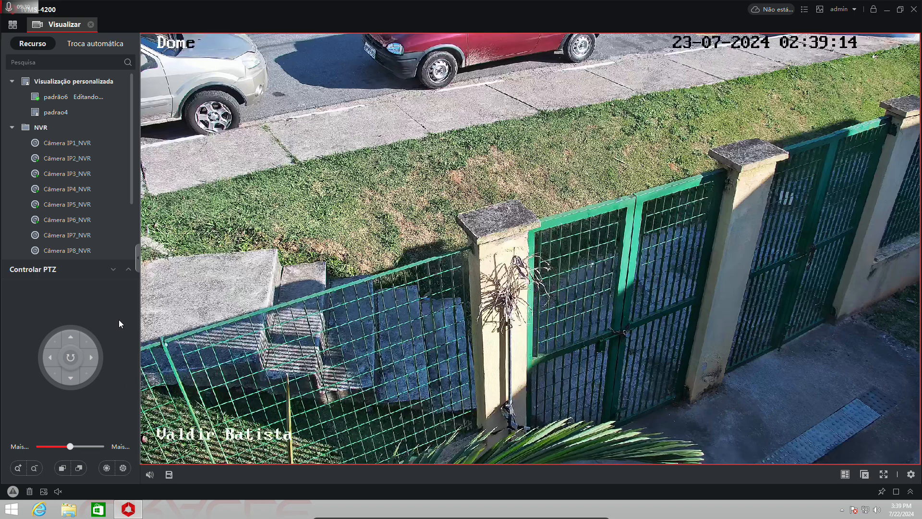
Close the live view and open remote playback, selecting its lower-left playback window.
left_click(90, 25)
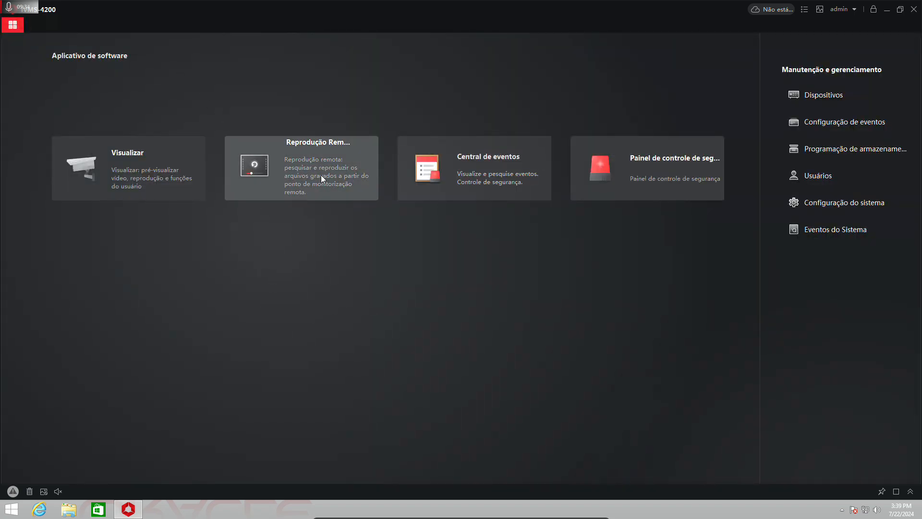
left_click(310, 165)
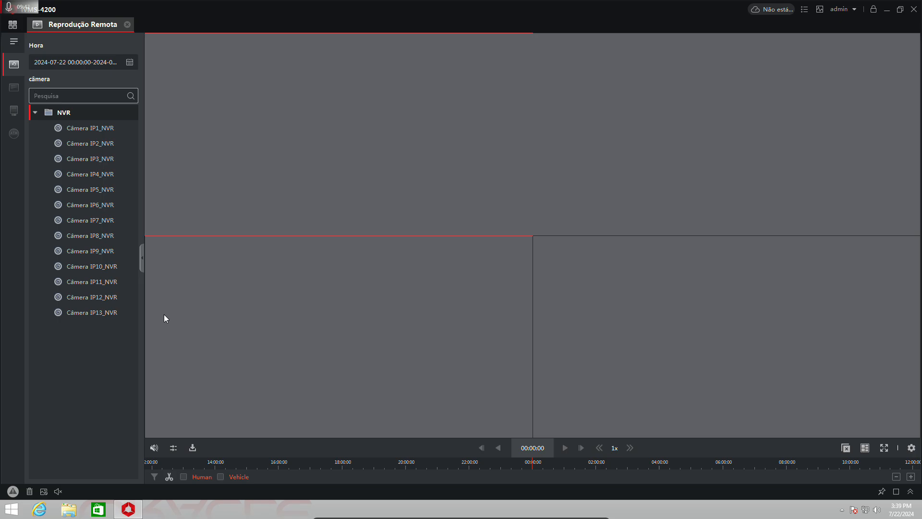
left_click(510, 269)
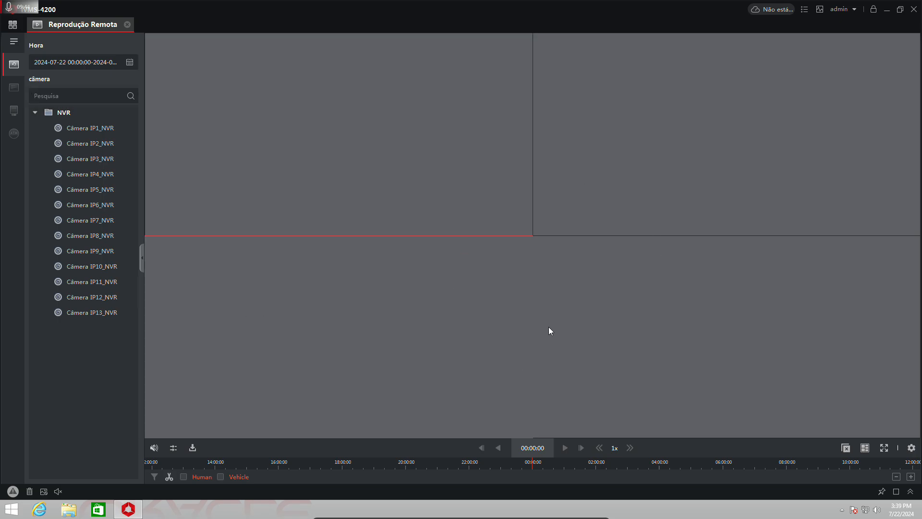
left_click(549, 329)
left_click(635, 176)
left_click(424, 164)
left_click(395, 338)
left_click(79, 129)
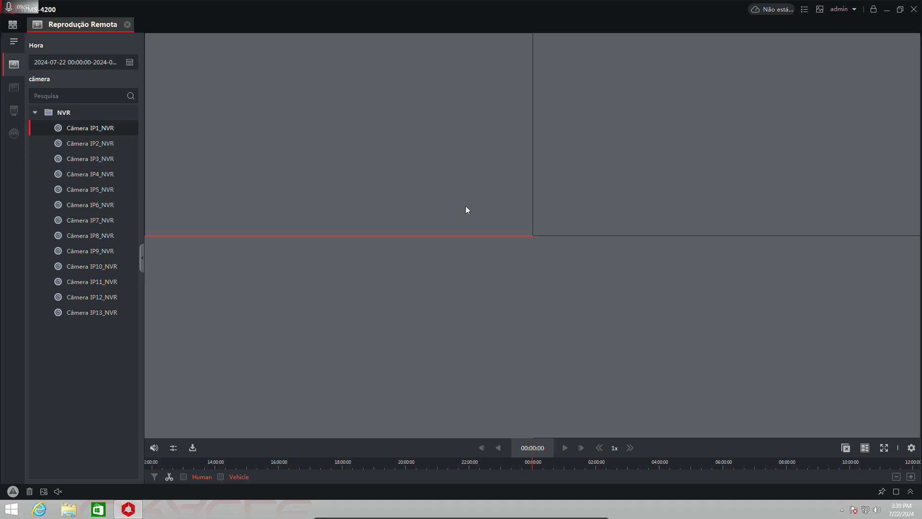
left_click(437, 217)
Switch remote playback to the single-window layout and play the recording of Câmera IP1_NVR, closing the Windows firewall alert.
left_click(867, 449)
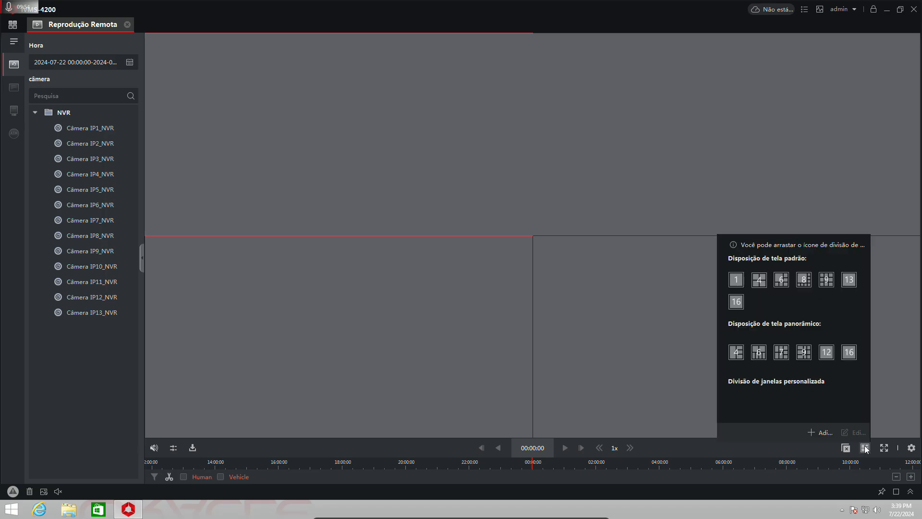
left_click(736, 280)
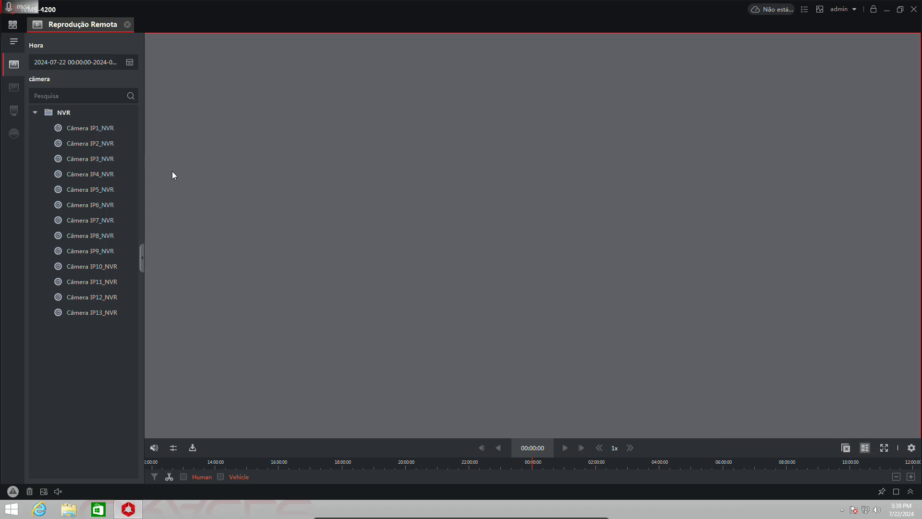
left_click(93, 133)
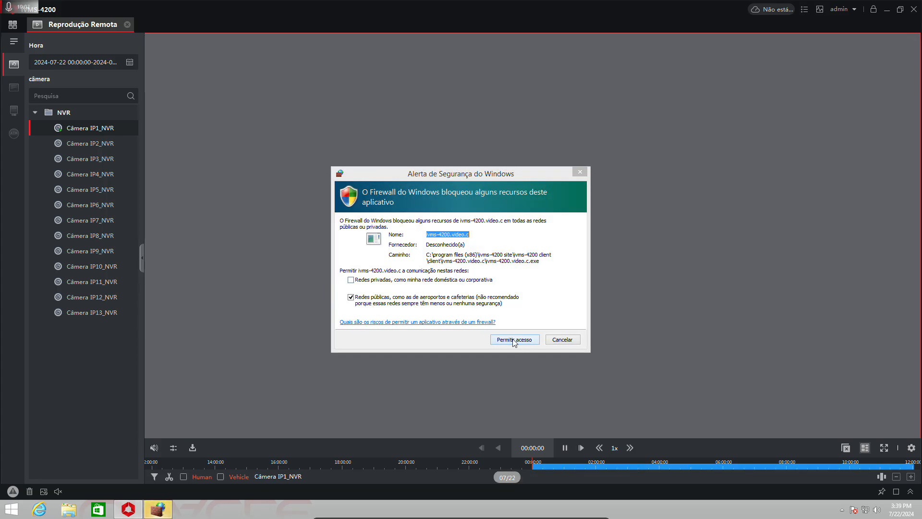
key("Escape")
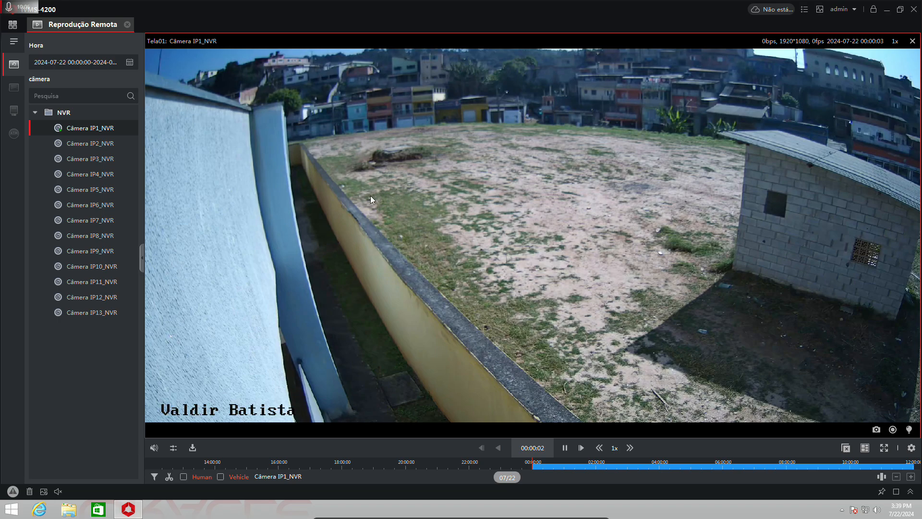
Open the playback period calendar and browse recorded days, sampling 16 June, 1 July and 23 July 2024 as start dates.
left_click(130, 62)
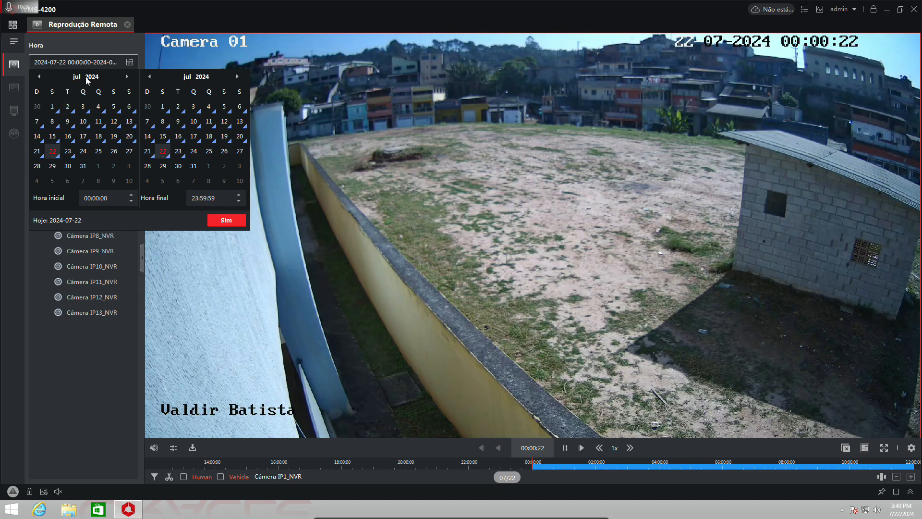
left_click(38, 76)
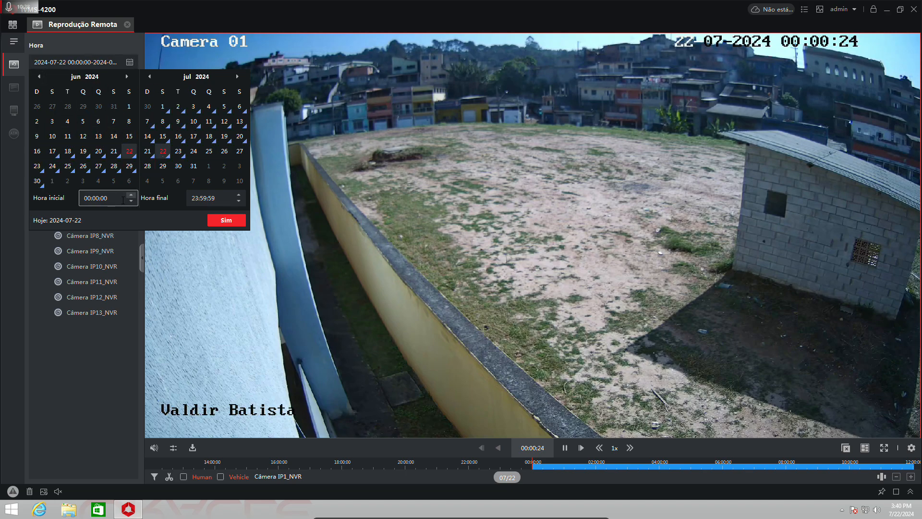
left_click(37, 150)
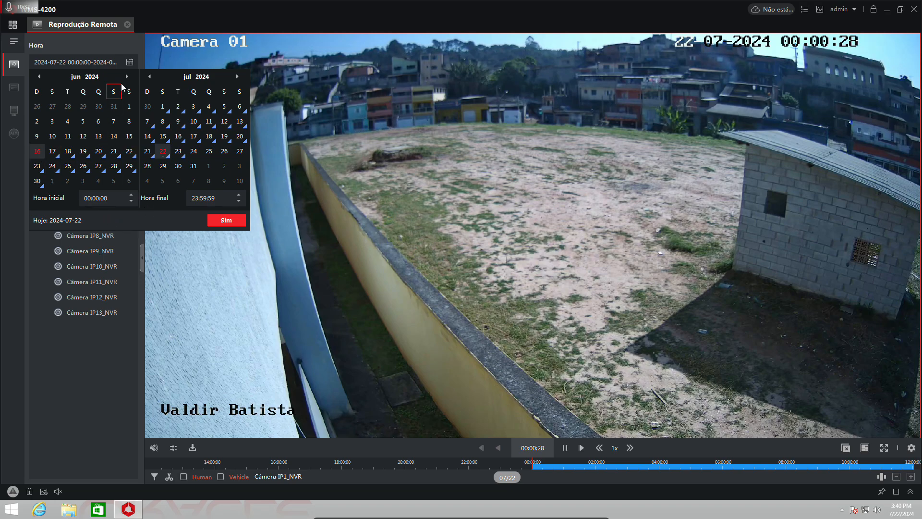
left_click(126, 76)
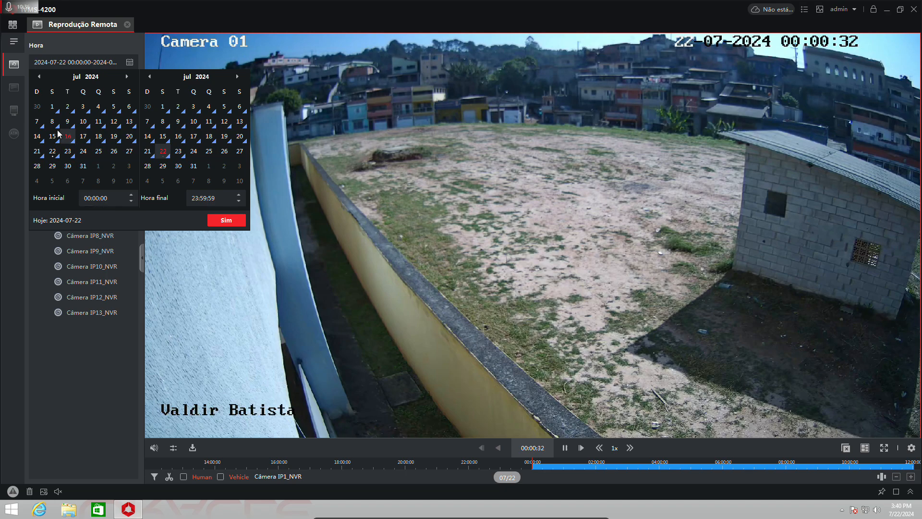
left_click(52, 106)
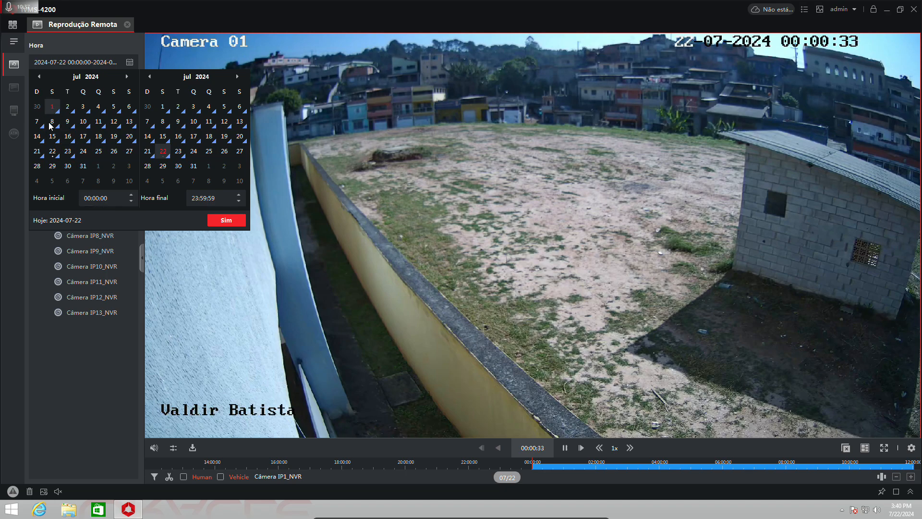
left_click(69, 153)
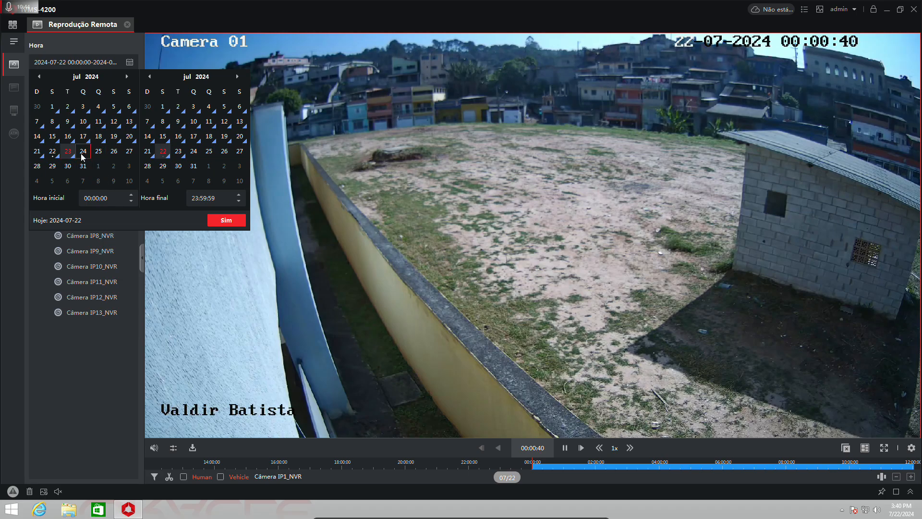
Try 1, 2 and 23 July 2024 as the playback start date, ending on 1 July.
left_click(53, 110)
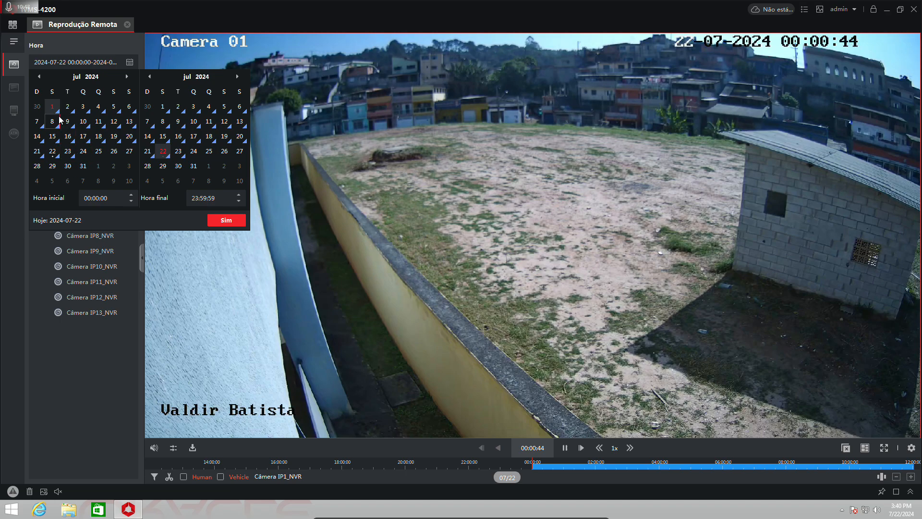
left_click(67, 107)
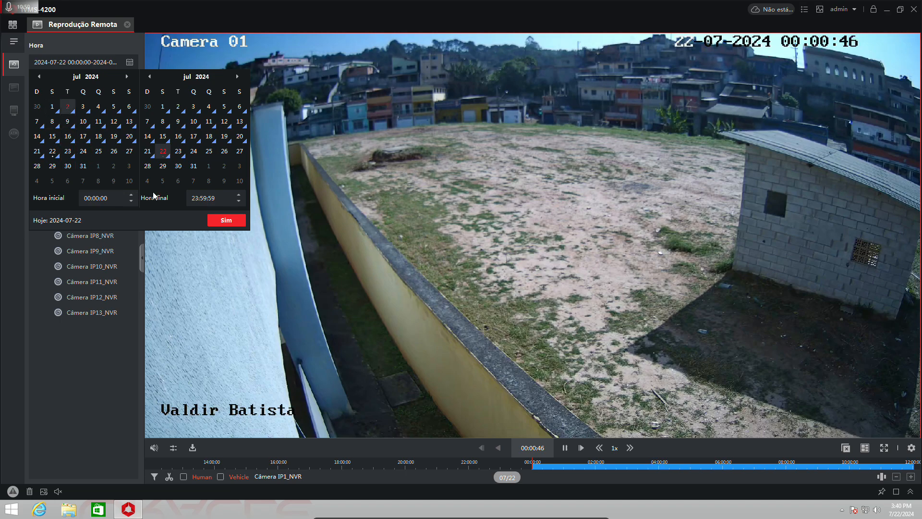
left_click(85, 152)
left_click(68, 152)
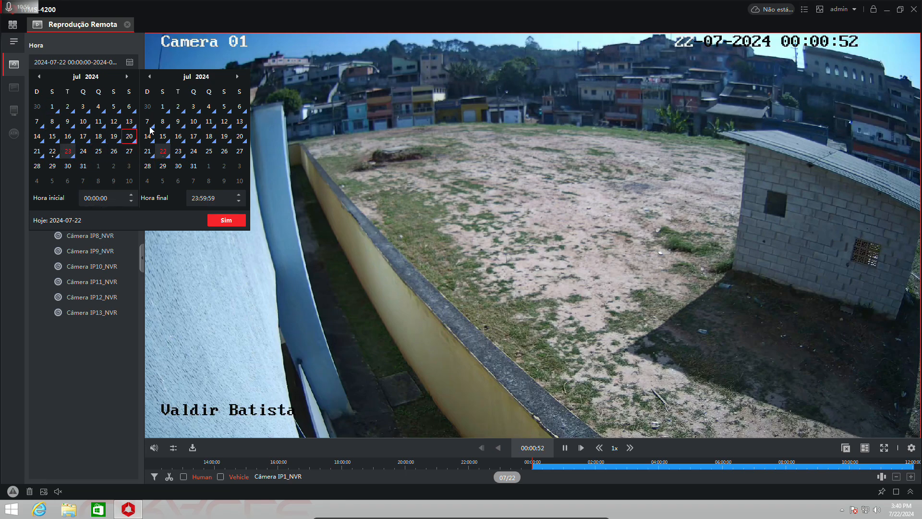
left_click(52, 106)
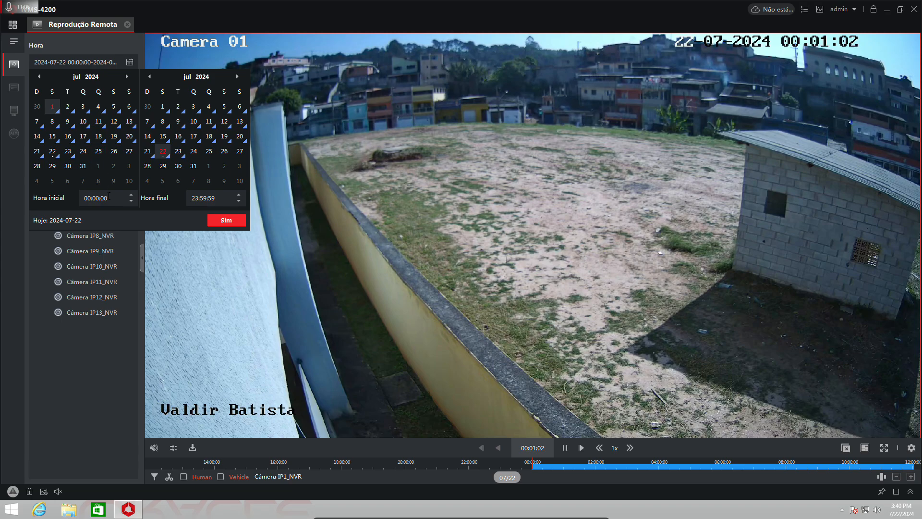
left_click(114, 201)
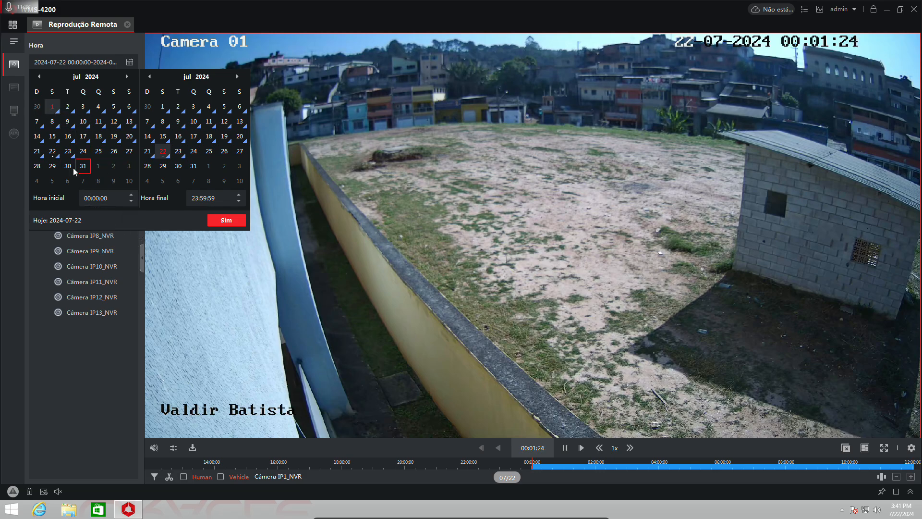
Set the playback period's start to 22 July 2024 at 13:00:00.
left_click(53, 151)
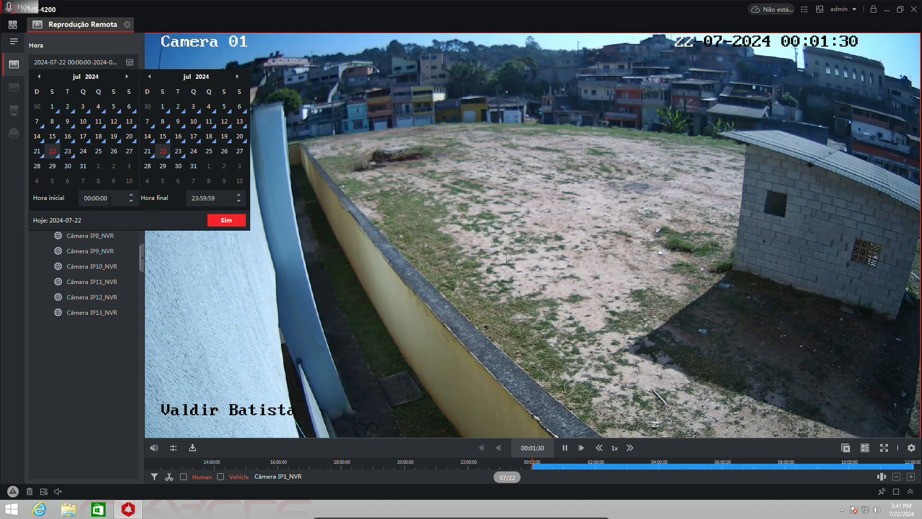
left_click(85, 196)
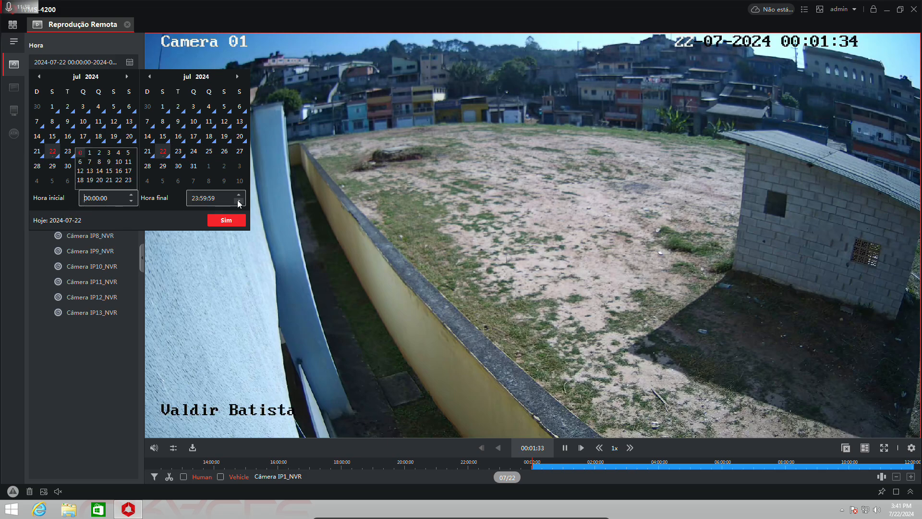
left_click(218, 201)
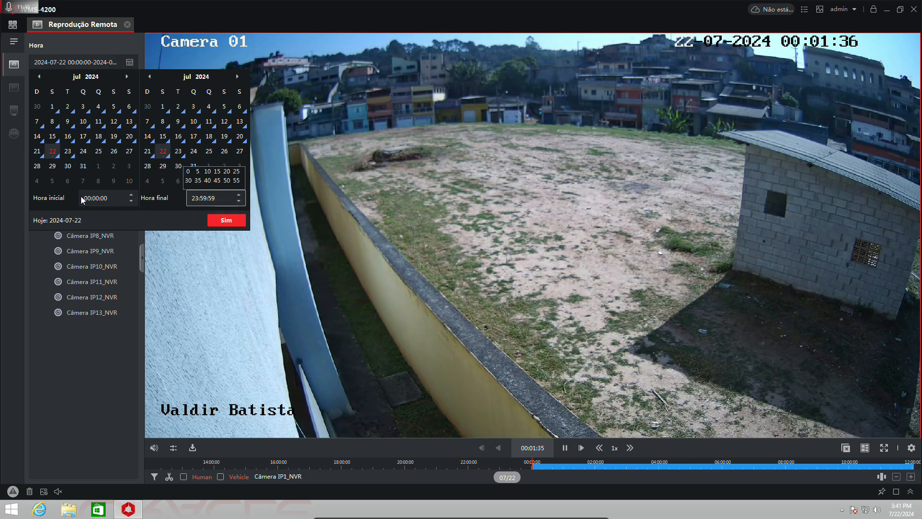
left_click(113, 197)
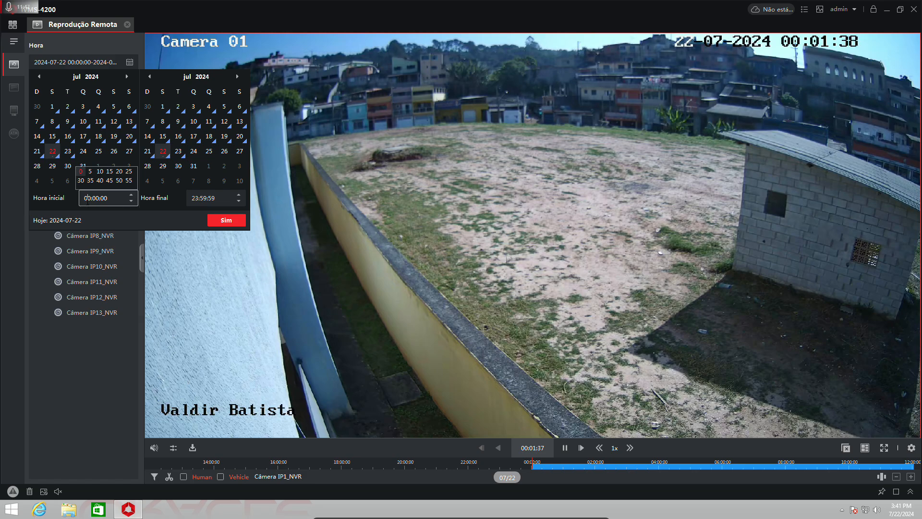
left_click(81, 195)
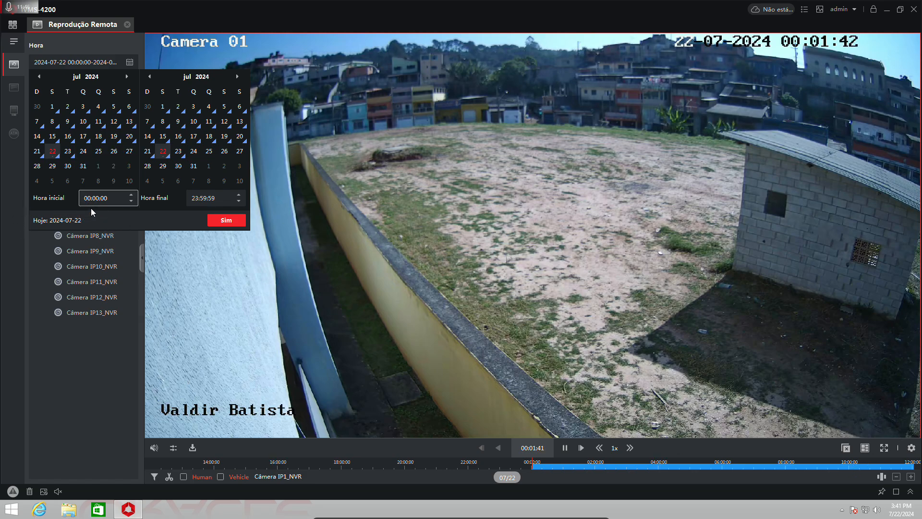
left_click(84, 198)
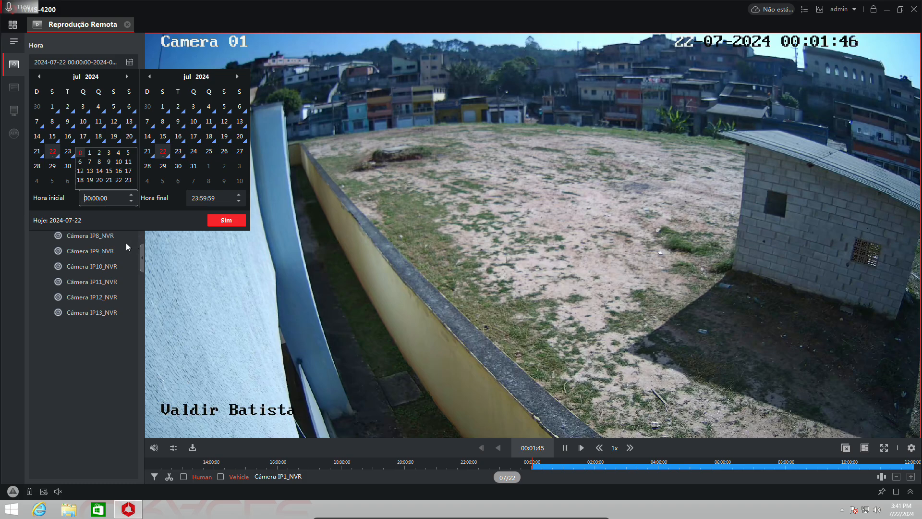
left_click(90, 171)
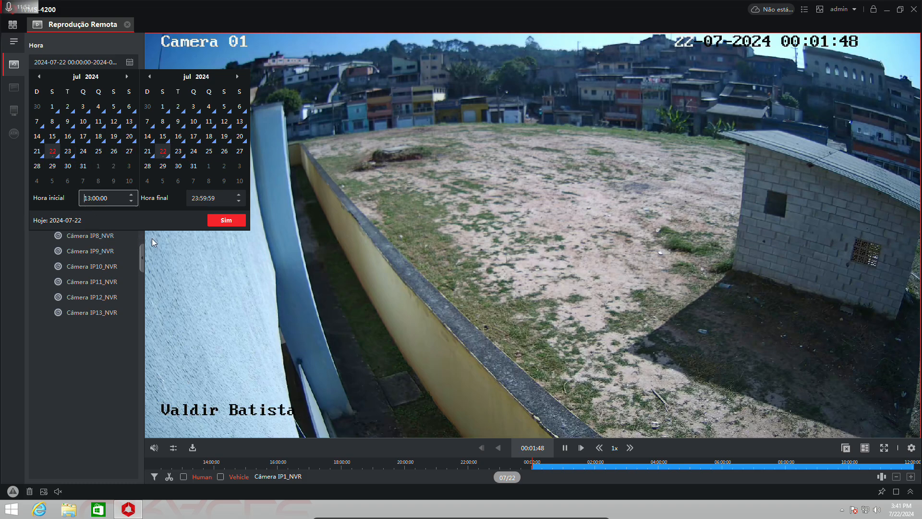
Set the playback period's end time to 14:00:00 and apply the period to the Câmera IP1_NVR recording.
left_click(196, 198)
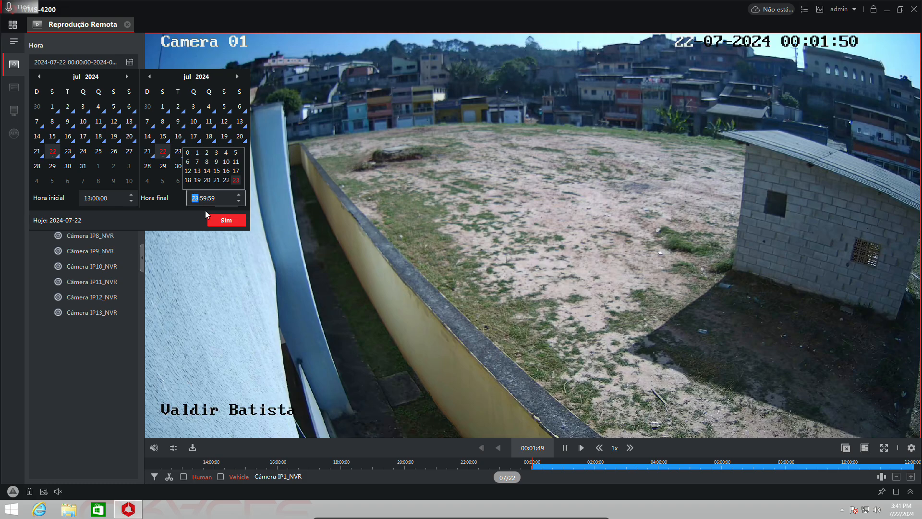
type("1400")
left_click(173, 228)
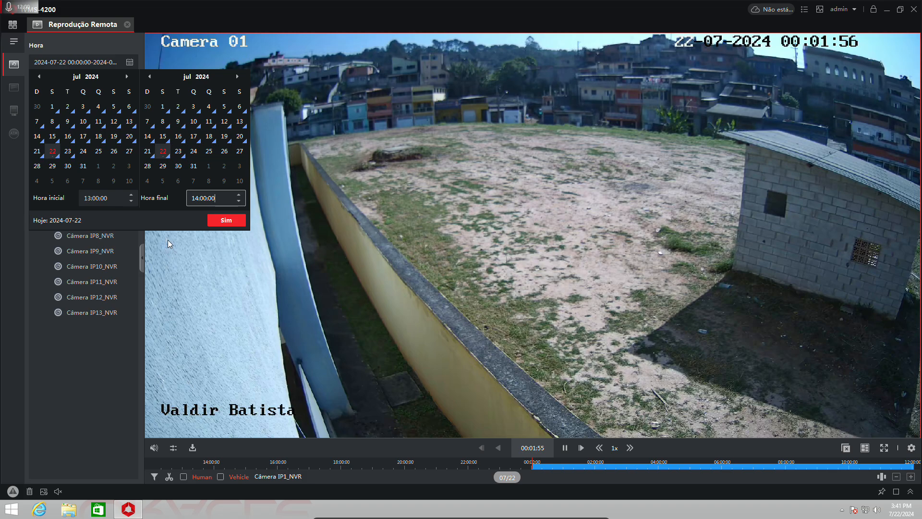
left_click(212, 226)
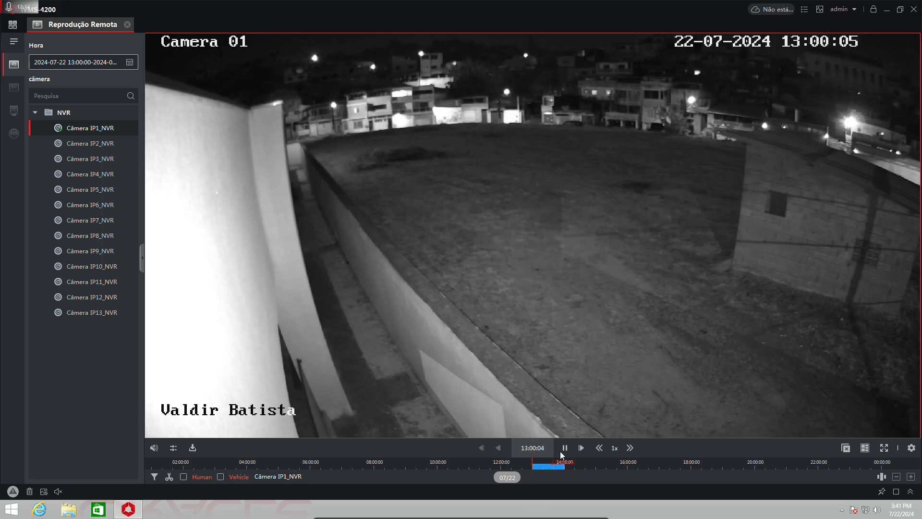
Open the multi-camera download for the recording and include Câmera IP1_NVR.
mouse_move(448, 384)
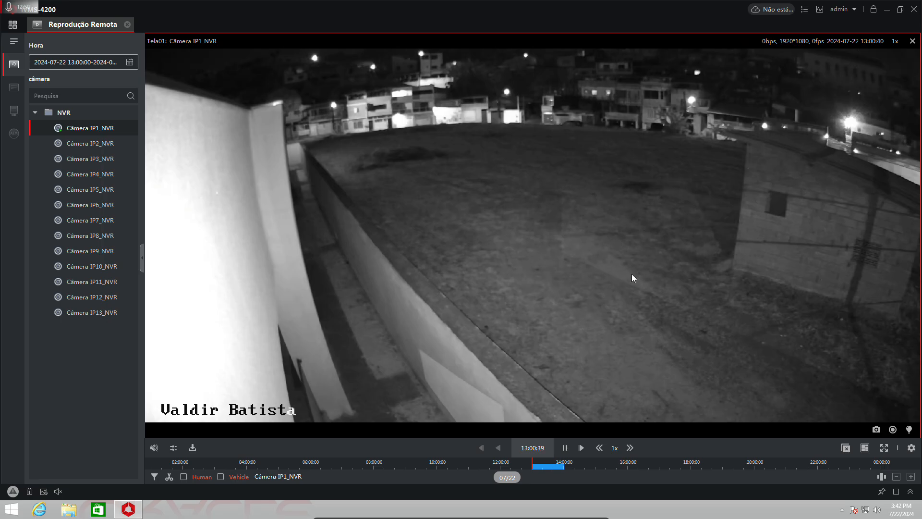
left_click(192, 448)
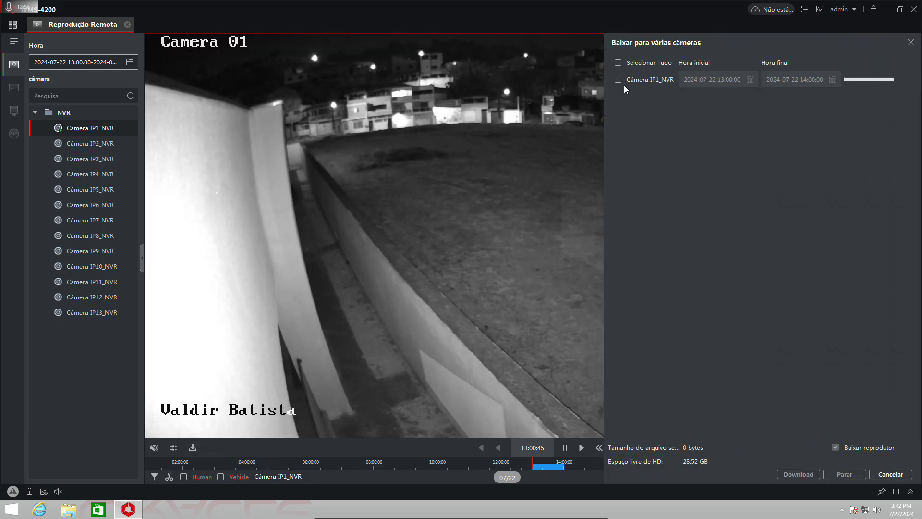
left_click(619, 79)
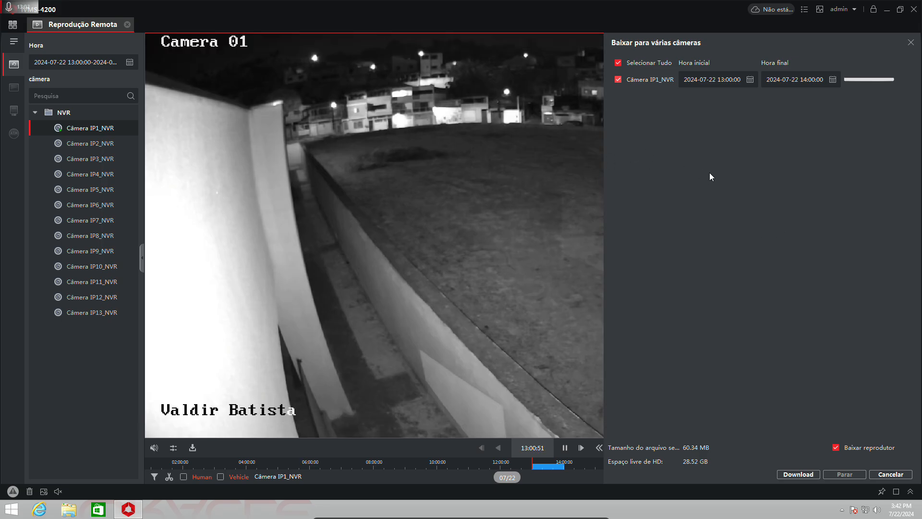
Set the download's start time for Câmera IP1_NVR to 13:15:00 on 22 July 2024 and confirm it.
left_click(750, 79)
left_click(720, 197)
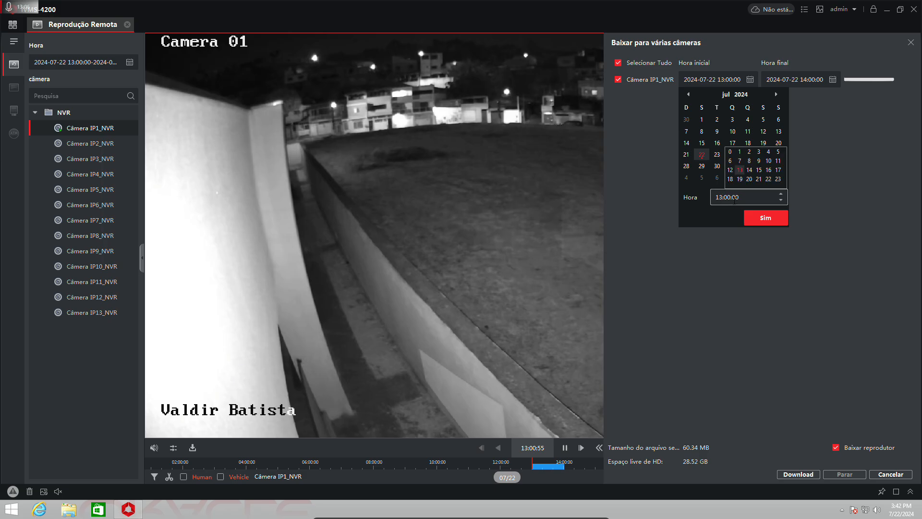
left_click(759, 169)
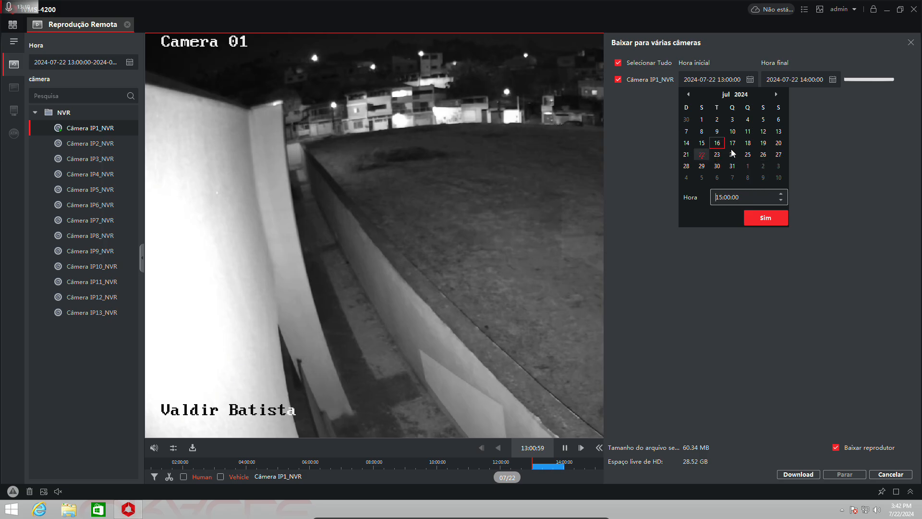
left_click(720, 200)
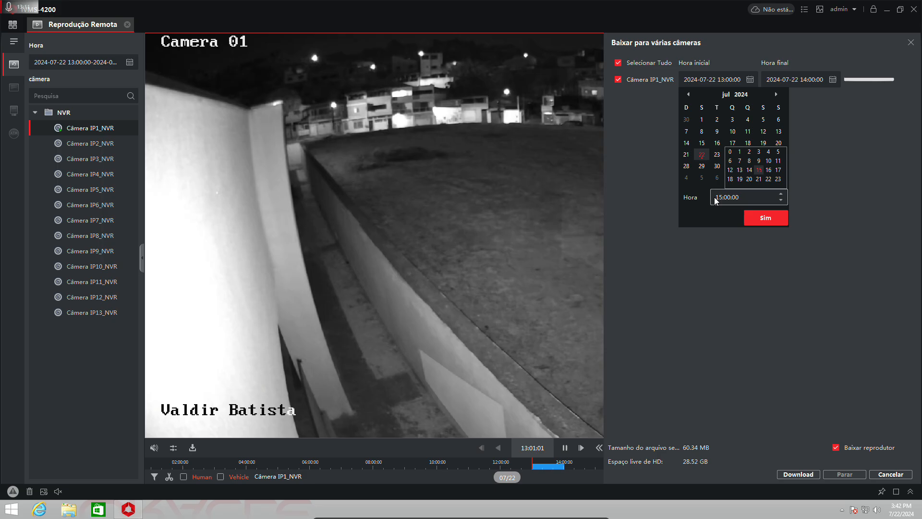
left_click(743, 173)
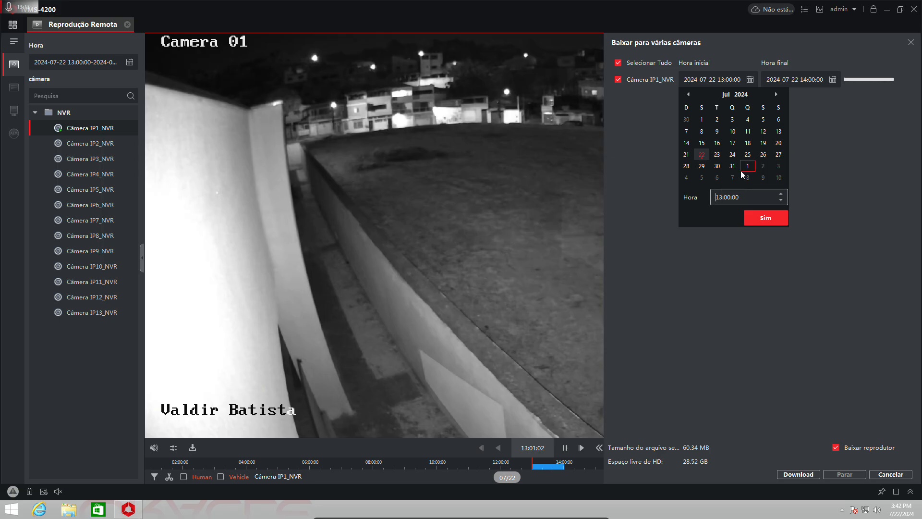
left_click(727, 197)
left_click(767, 173)
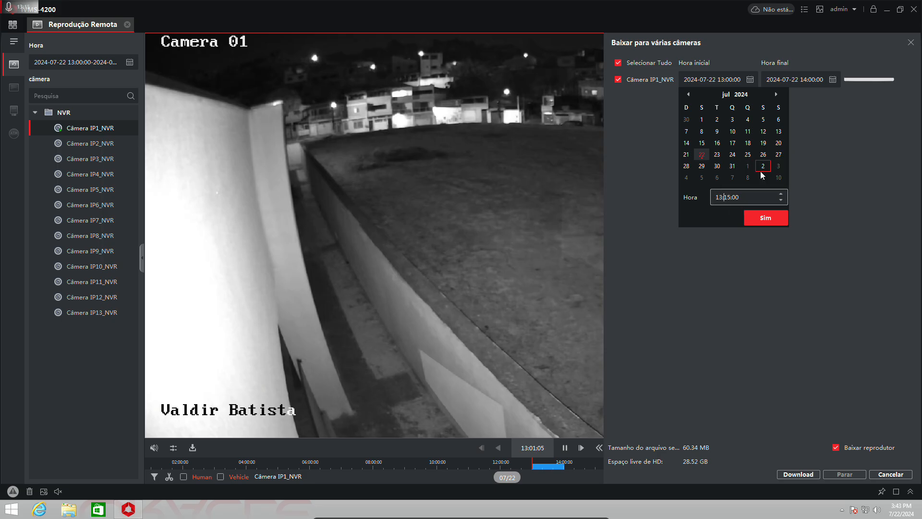
left_click(758, 218)
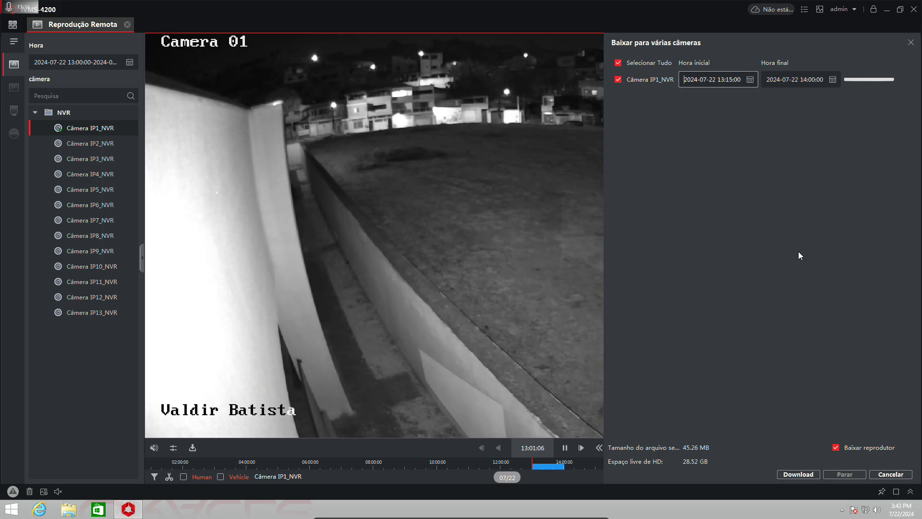
Set the download's end time for Câmera IP1_NVR to 13:20:00 on 22 July 2024, download the recording and dismiss the notification.
left_click(832, 80)
left_click(800, 197)
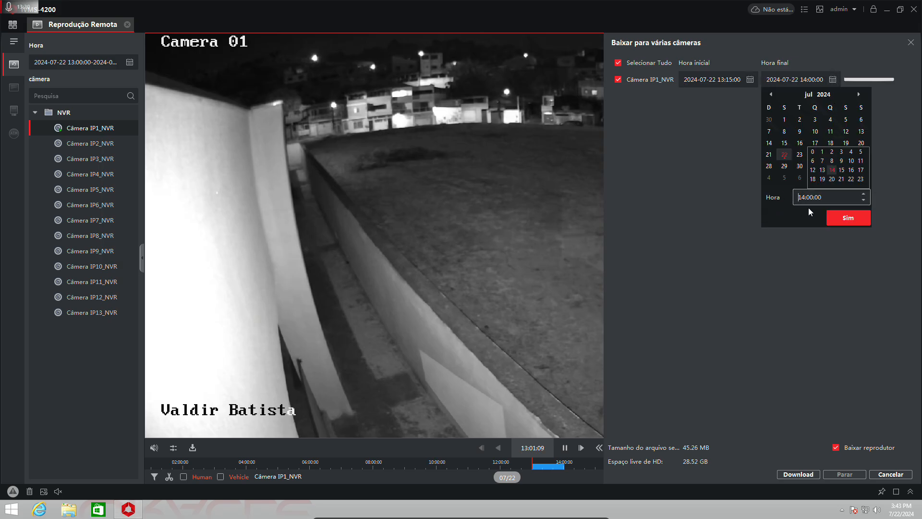
left_click(830, 177)
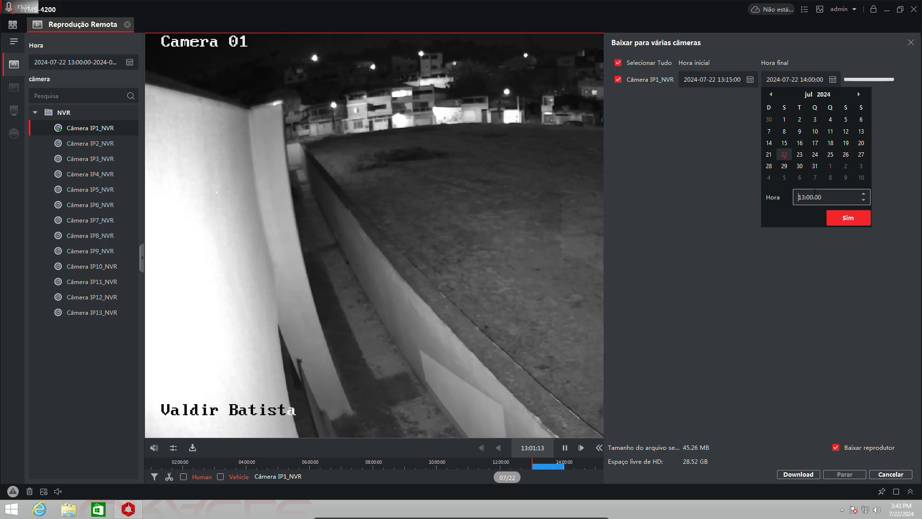
left_click(811, 195)
left_click(858, 174)
left_click(840, 220)
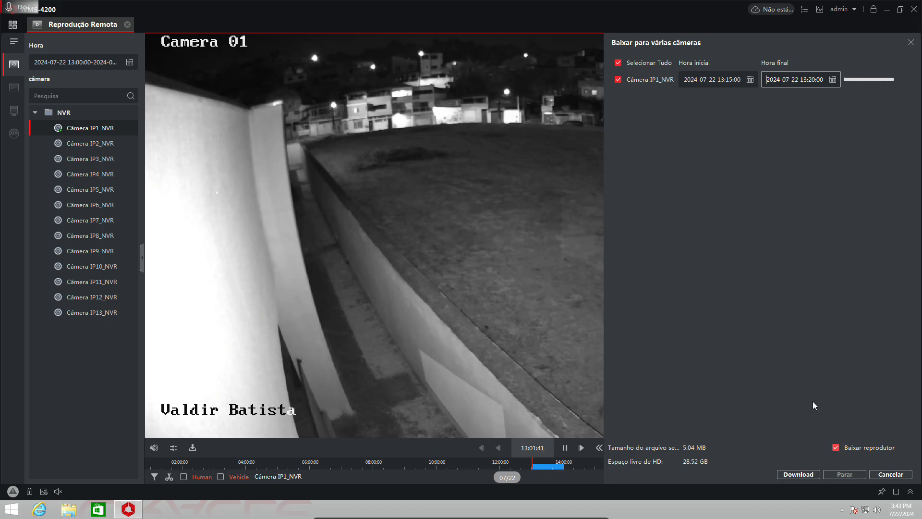
left_click(790, 477)
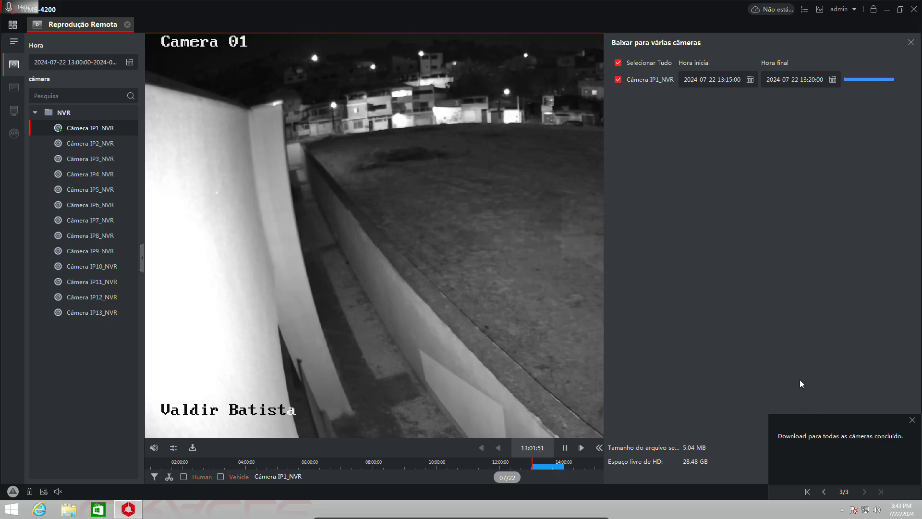
left_click(911, 421)
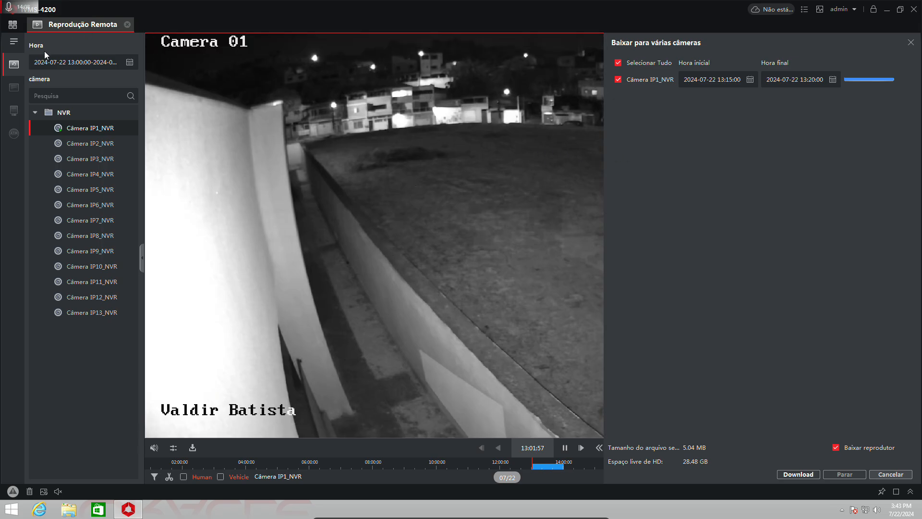
Open the file-saving settings in the system configuration and examine the folder where videos are saved.
left_click(10, 25)
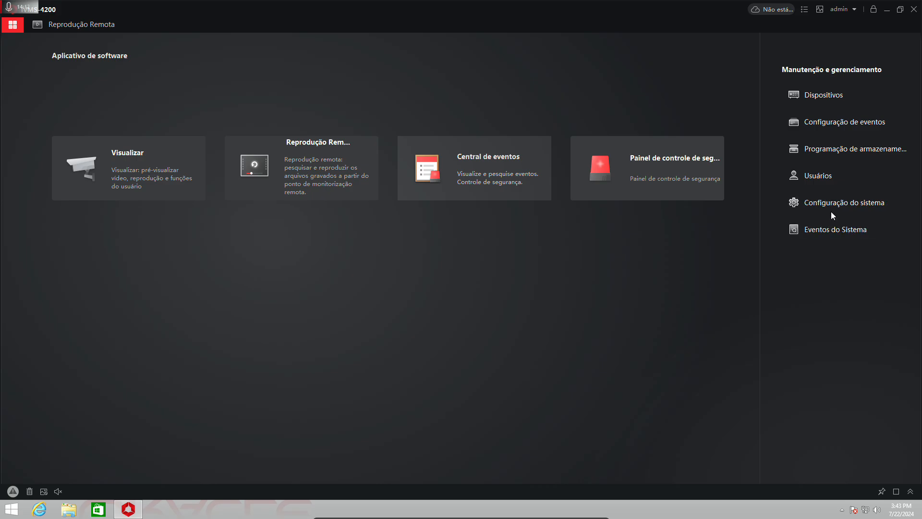
left_click(828, 201)
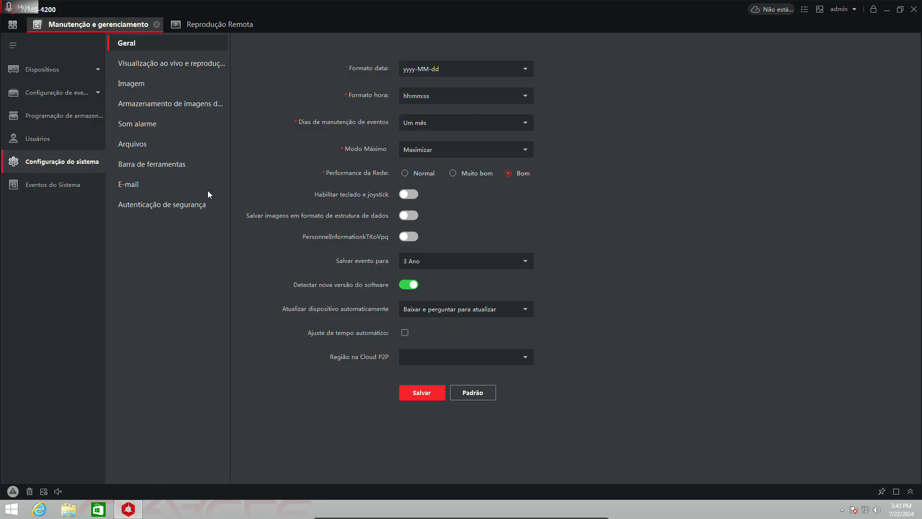
left_click(129, 143)
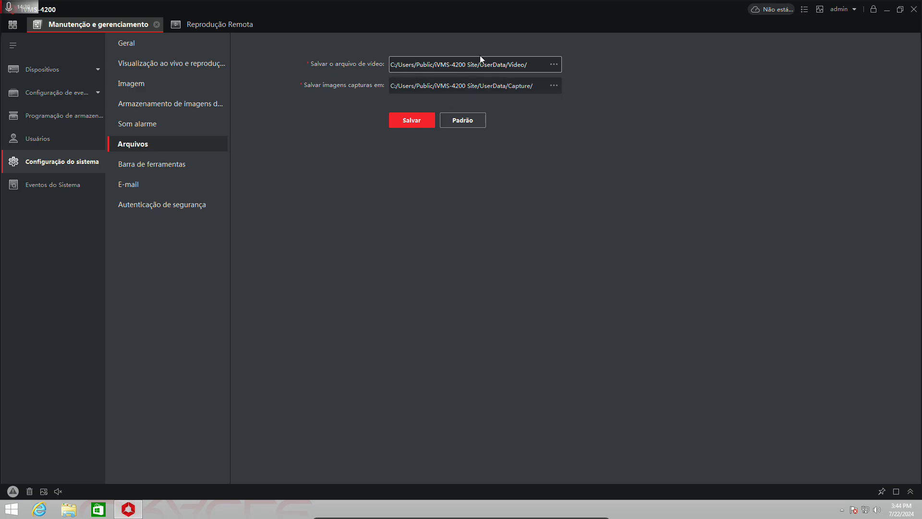
left_click(554, 64)
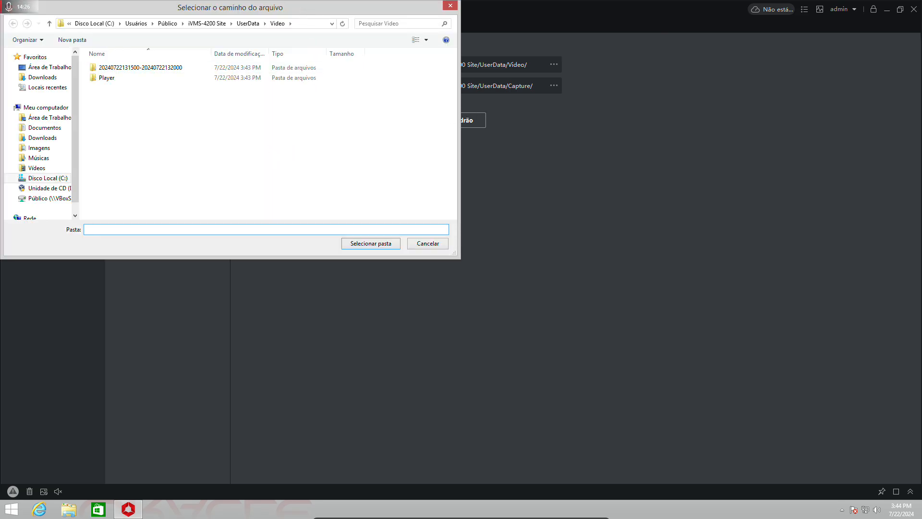
left_click_drag(301, 10, 550, 122)
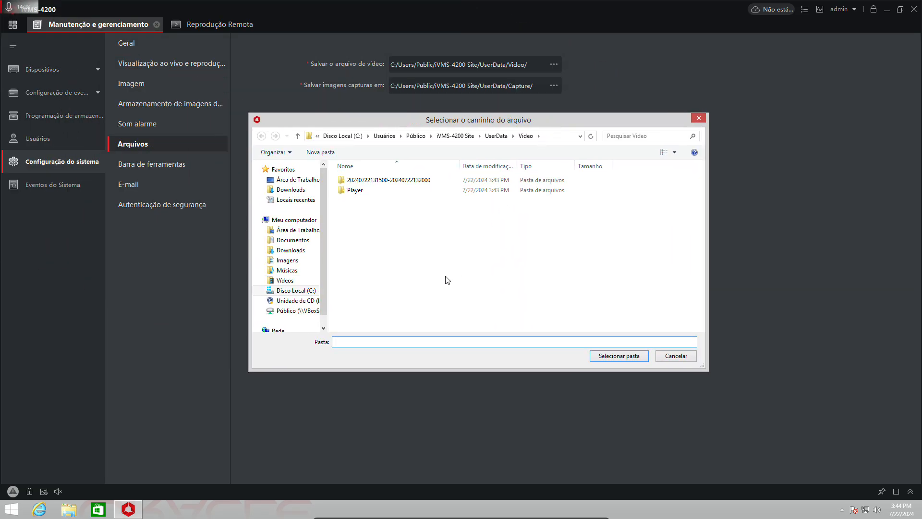
left_click(700, 118)
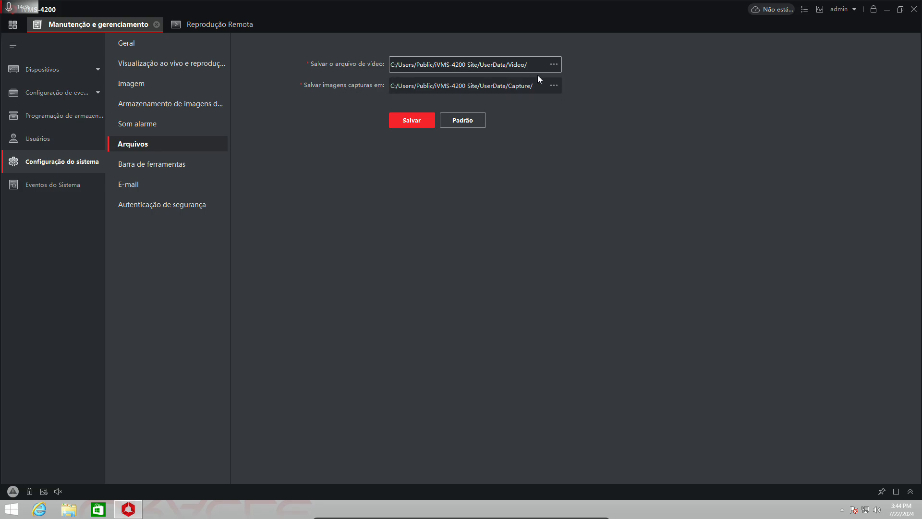
Copy the full path of the video save folder from its folder selection dialog, leaving the dialog without choosing a folder.
left_click(554, 64)
left_click(547, 135)
key("ctrl+c")
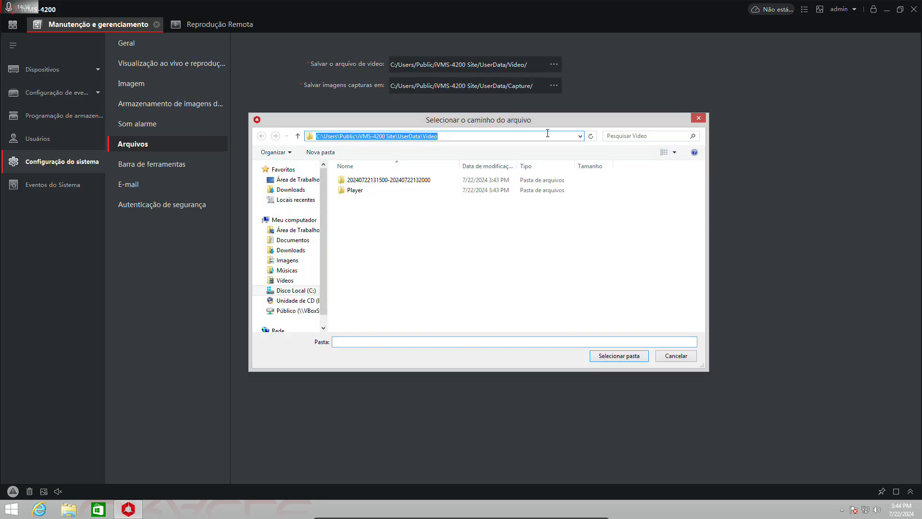
right_click(429, 133)
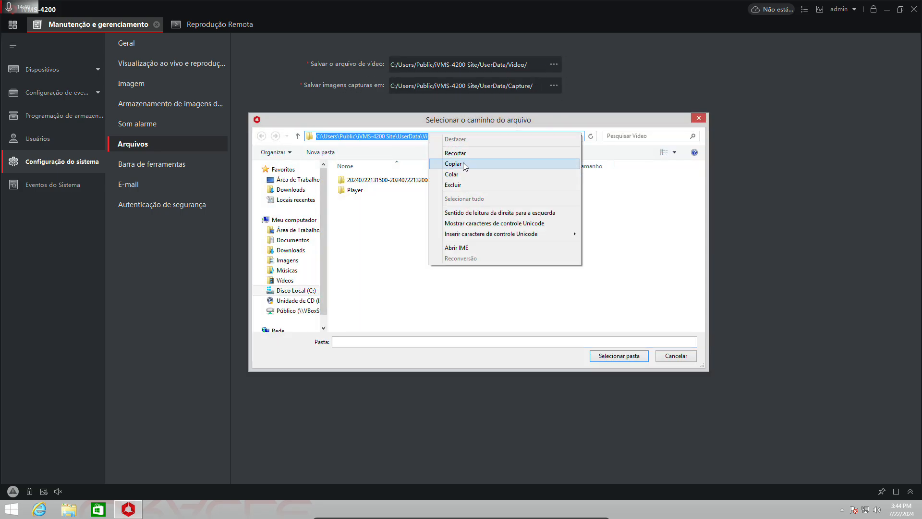
left_click(459, 177)
left_click(673, 356)
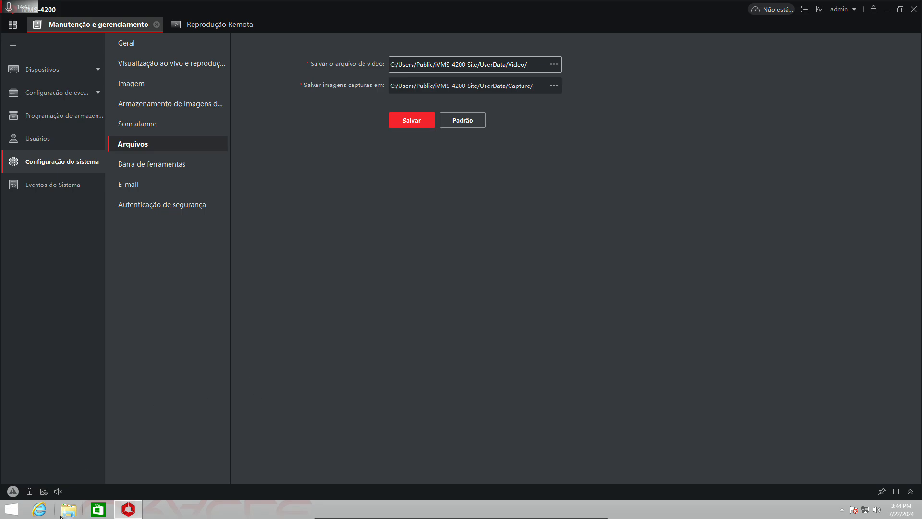
left_click(69, 509)
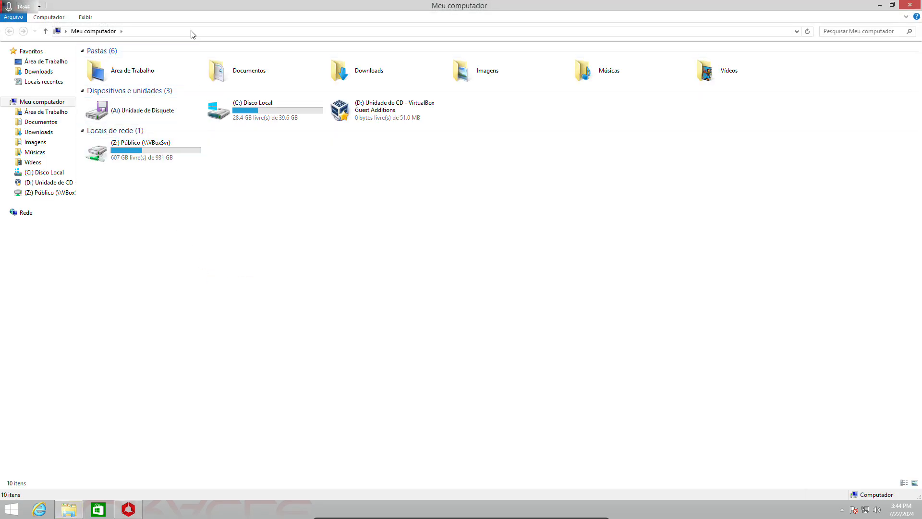
left_click(192, 31)
key("ctrl+v")
key("Return")
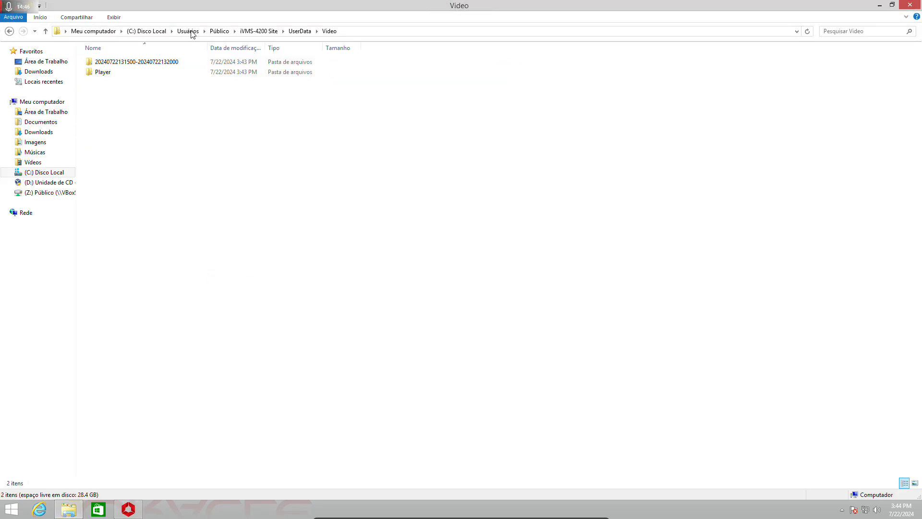
double_click(121, 62)
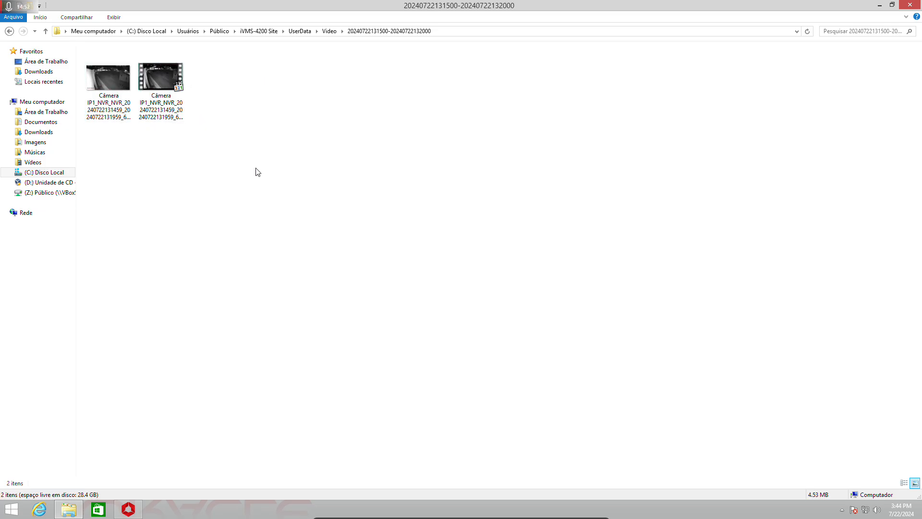
left_click(178, 118)
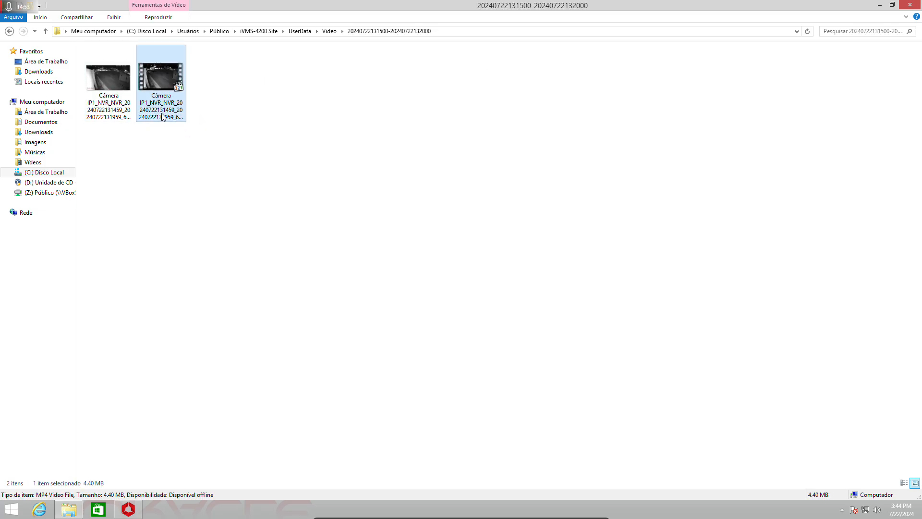
Launch the Player application from the Player folder inside the Video folder.
left_click(327, 32)
double_click(94, 72)
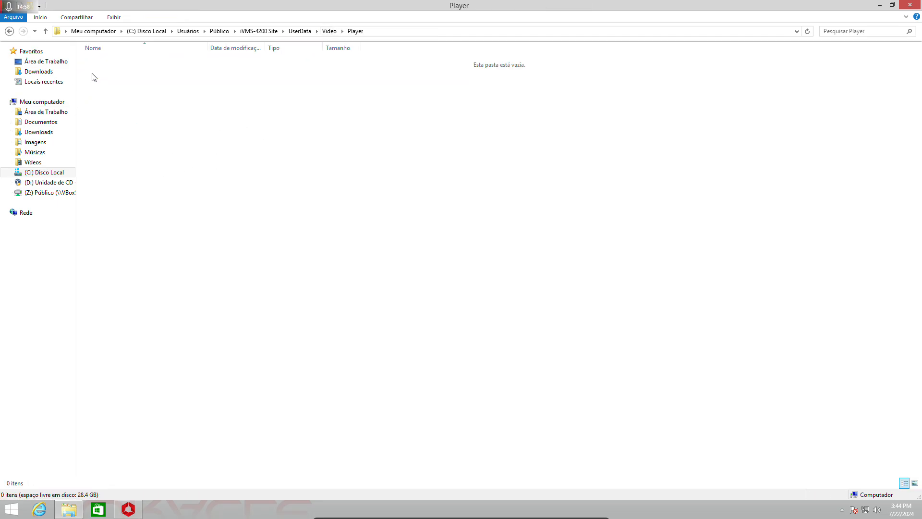
double_click(100, 274)
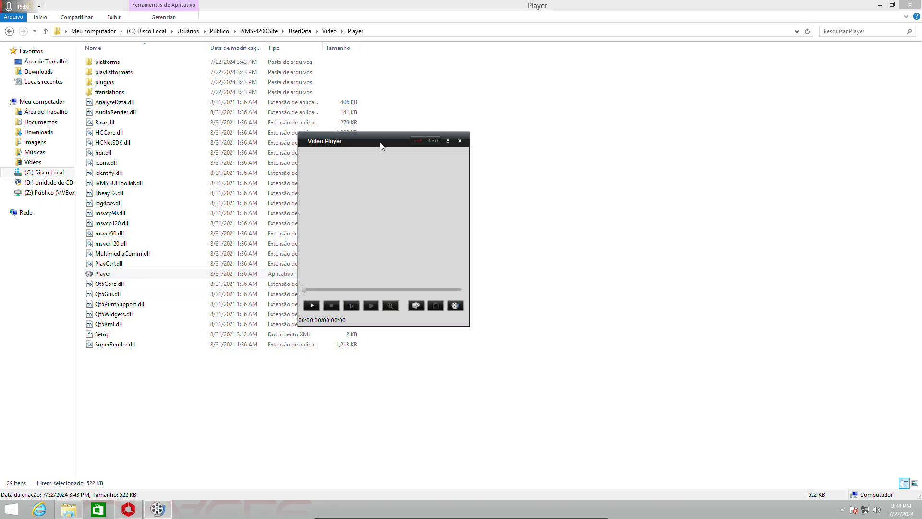
left_click_drag(381, 145, 524, 131)
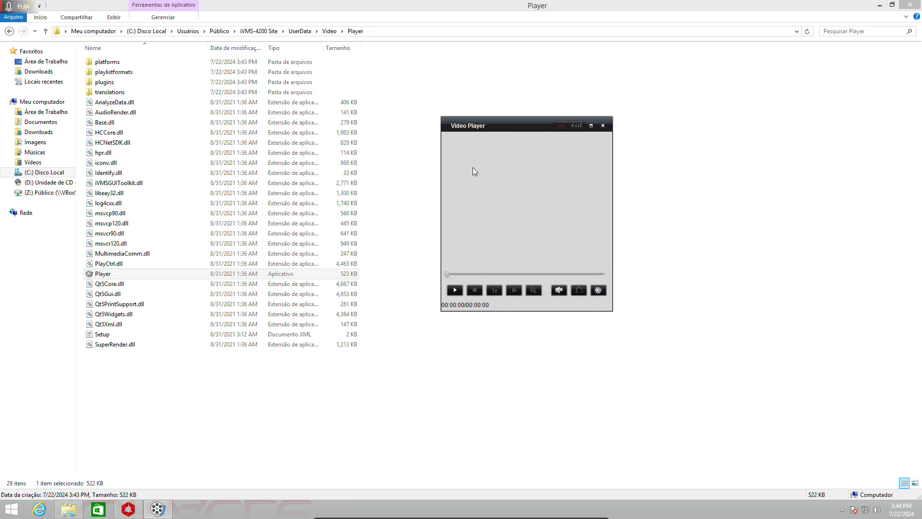
left_click(454, 291)
left_click(598, 290)
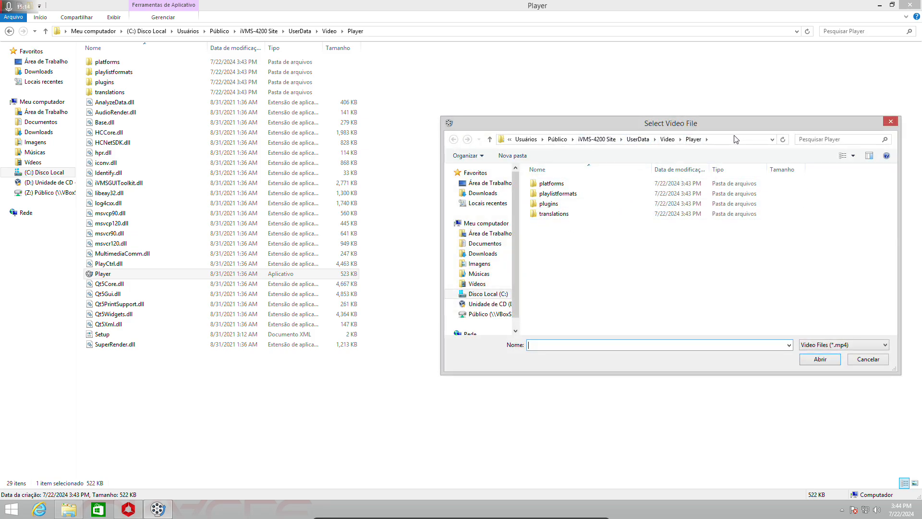
left_click(667, 139)
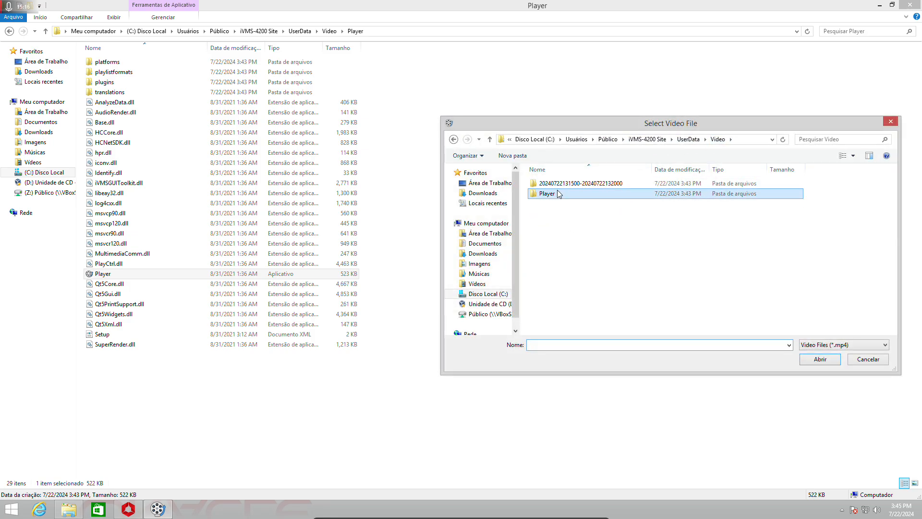
double_click(553, 184)
left_click(551, 195)
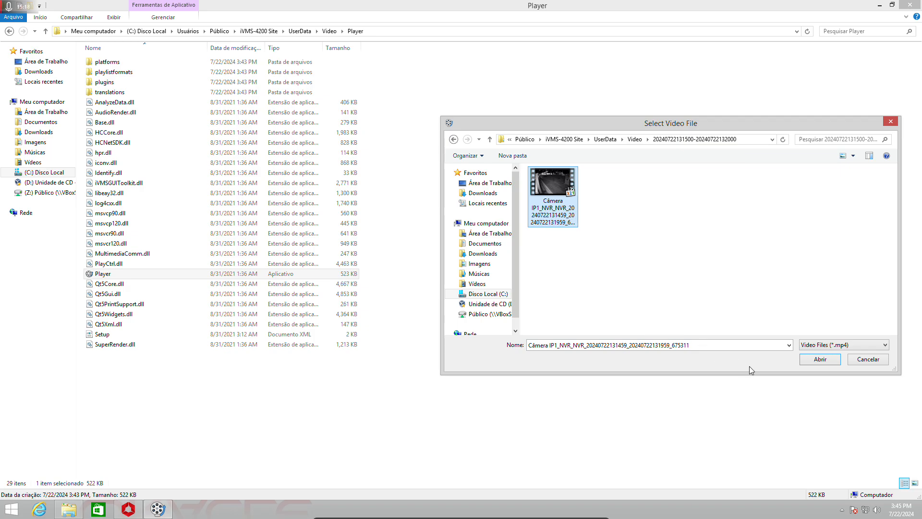
left_click(820, 360)
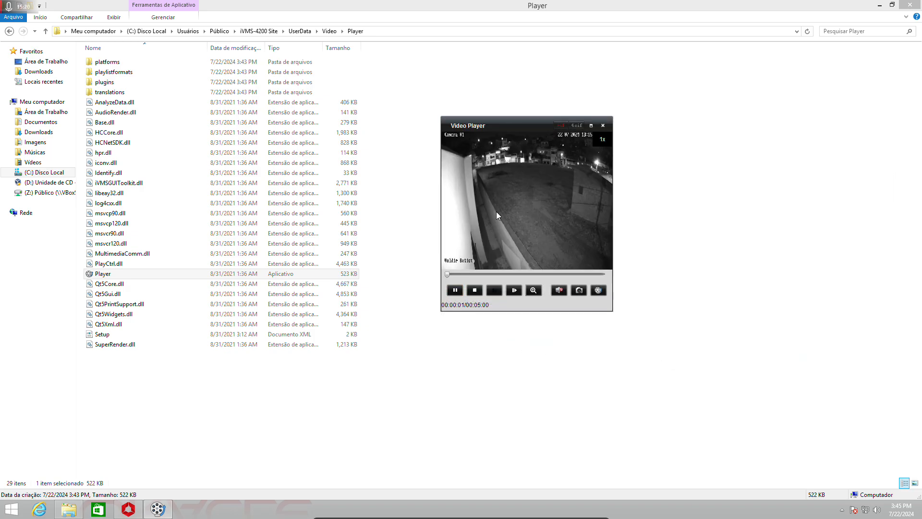
left_click(603, 125)
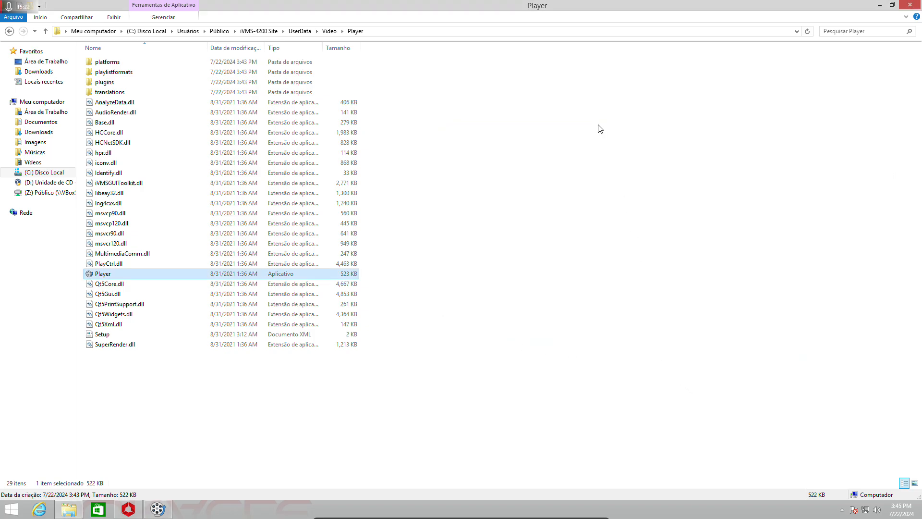
left_click(330, 31)
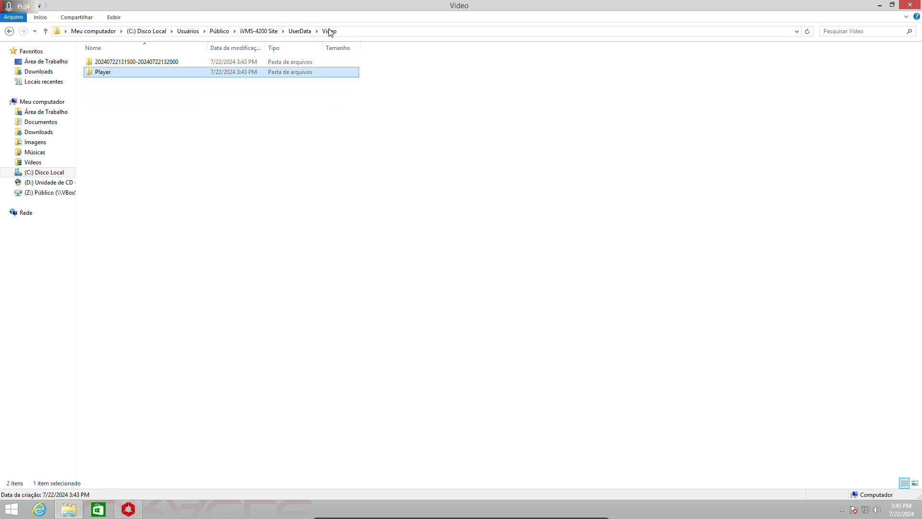
double_click(114, 61)
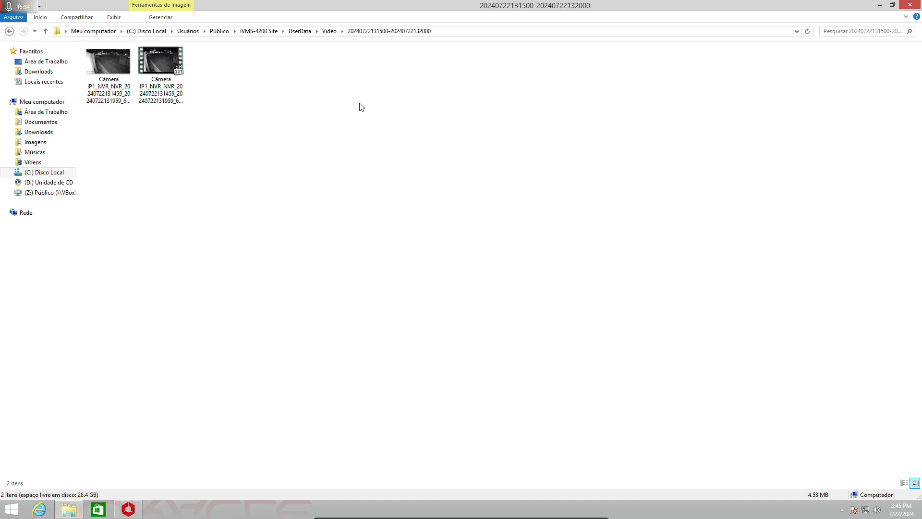
left_click(164, 76)
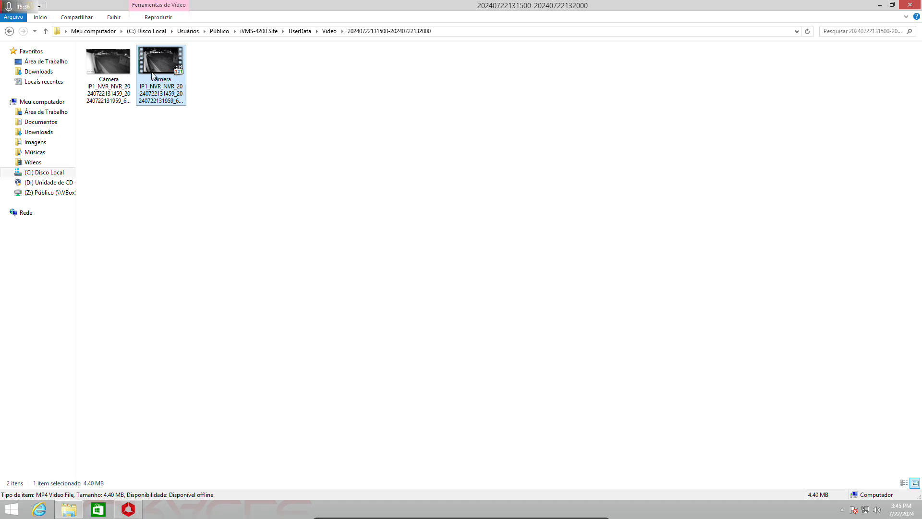
double_click(153, 69)
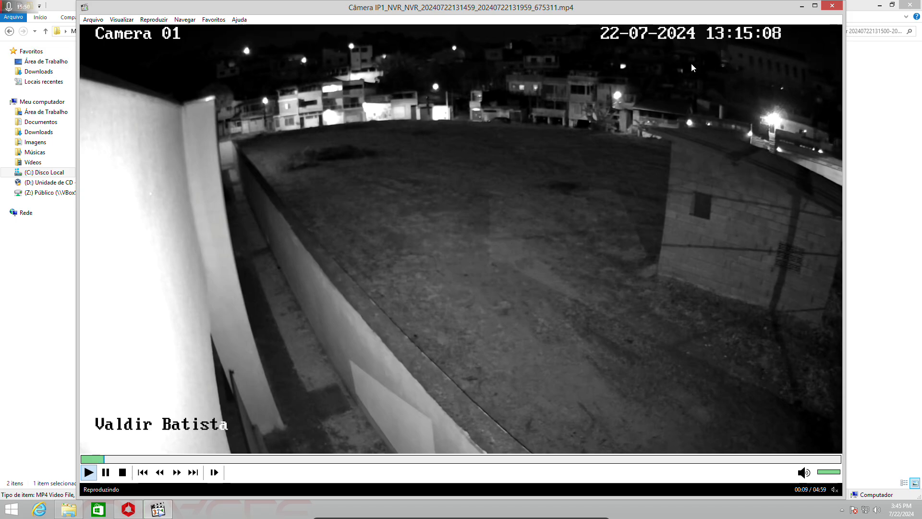
left_click(830, 7)
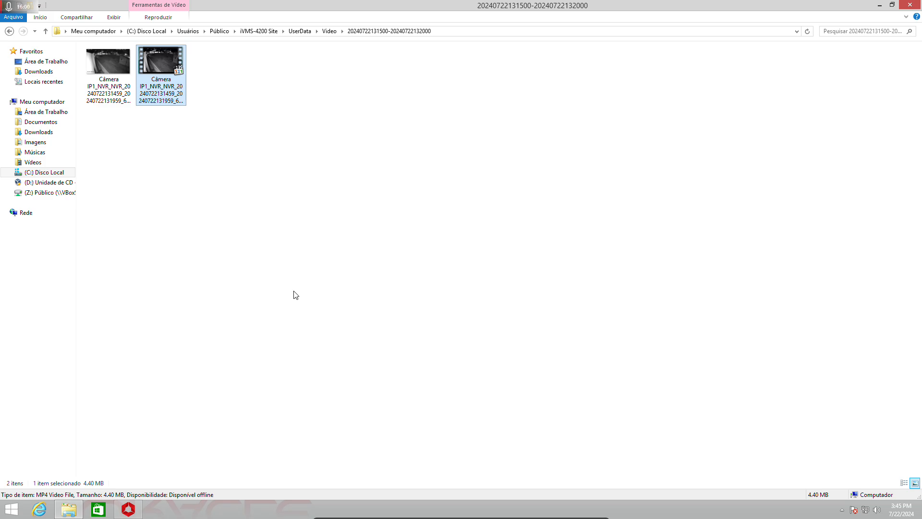
Switch back to iVMS-4200, take the virtual machine out of full-screen mode and open the guest's Start menu.
key("alt+Tab")
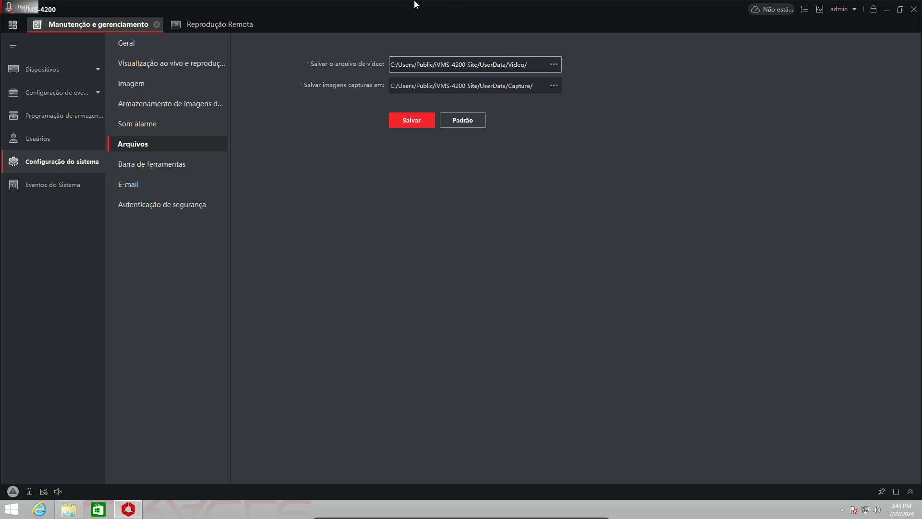
mouse_move(466, 517)
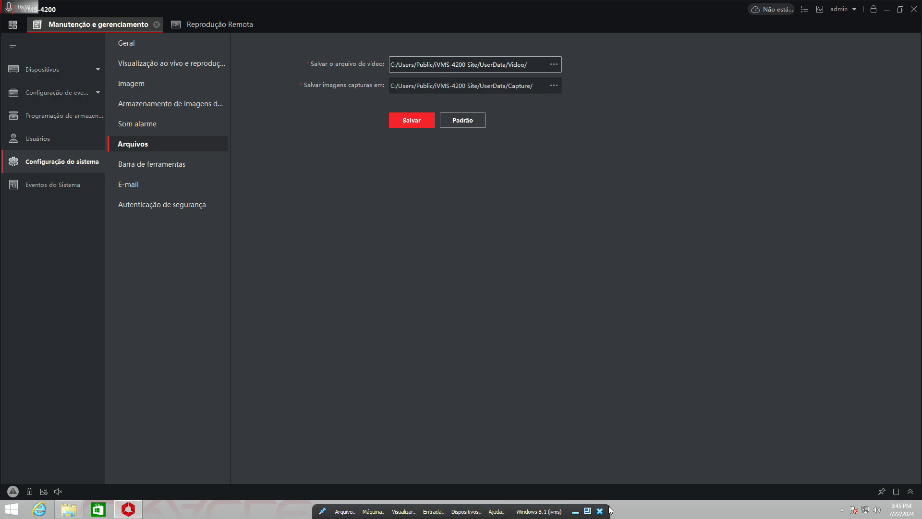
left_click(589, 512)
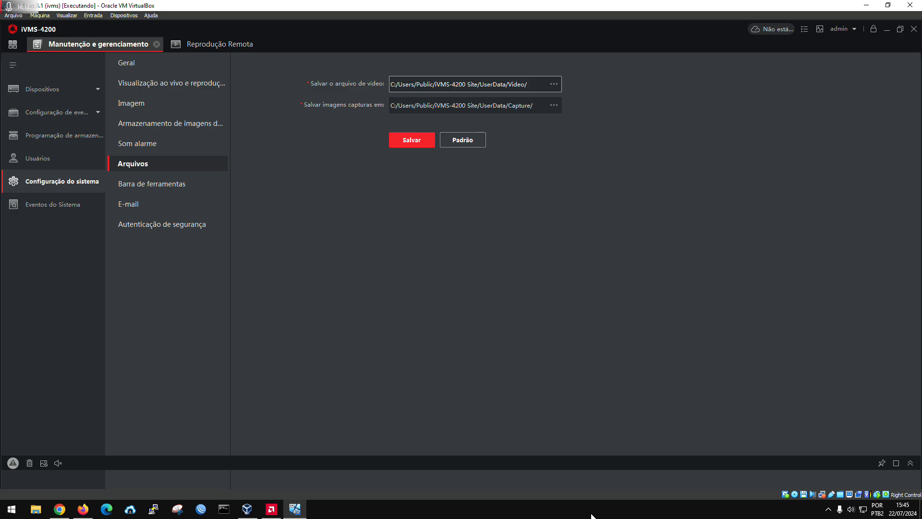
key("super")
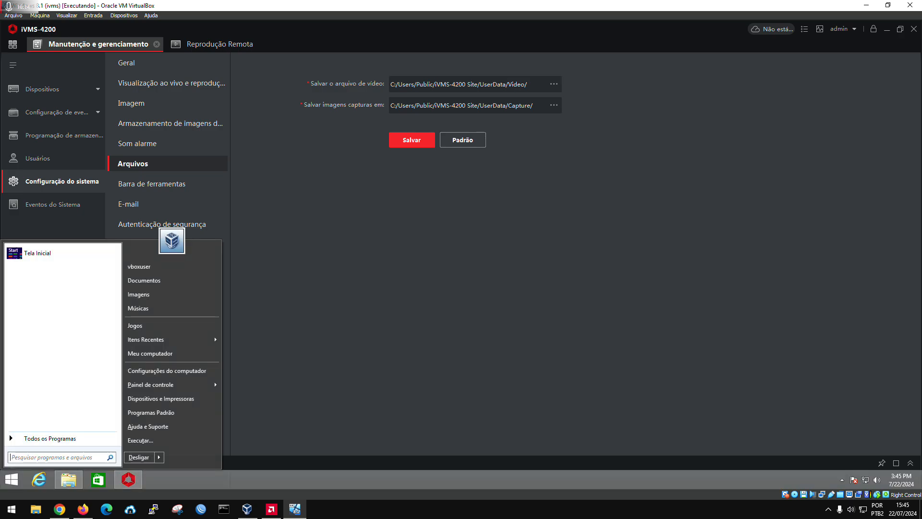